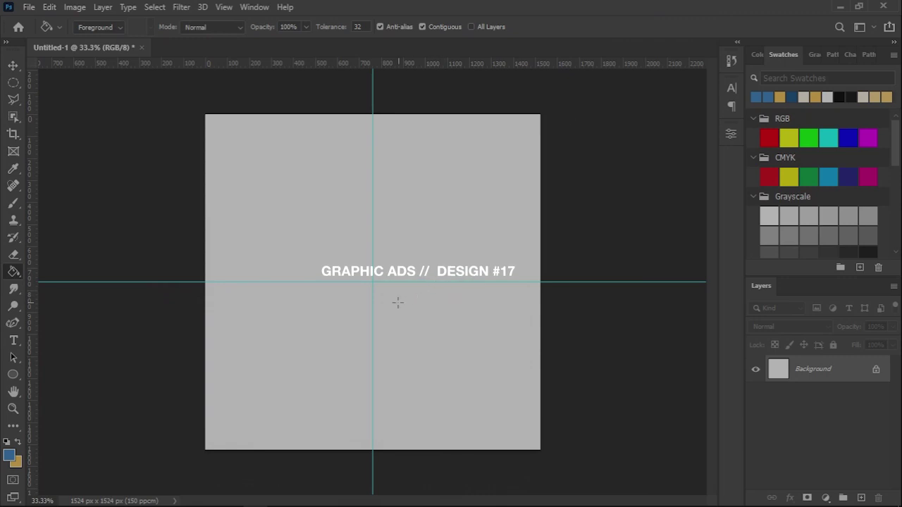
Step: Fill the square canvas with solid blue and unlock the Background as Layer 0
key(v)
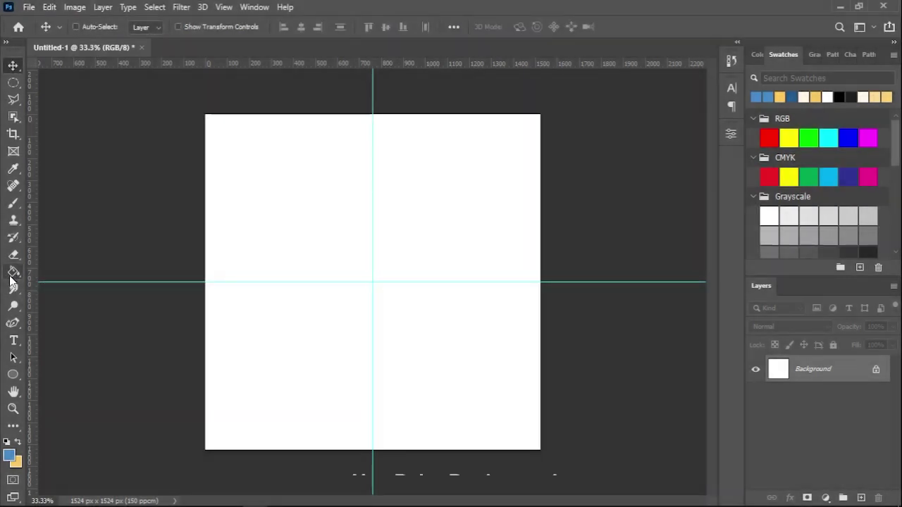
click(13, 274)
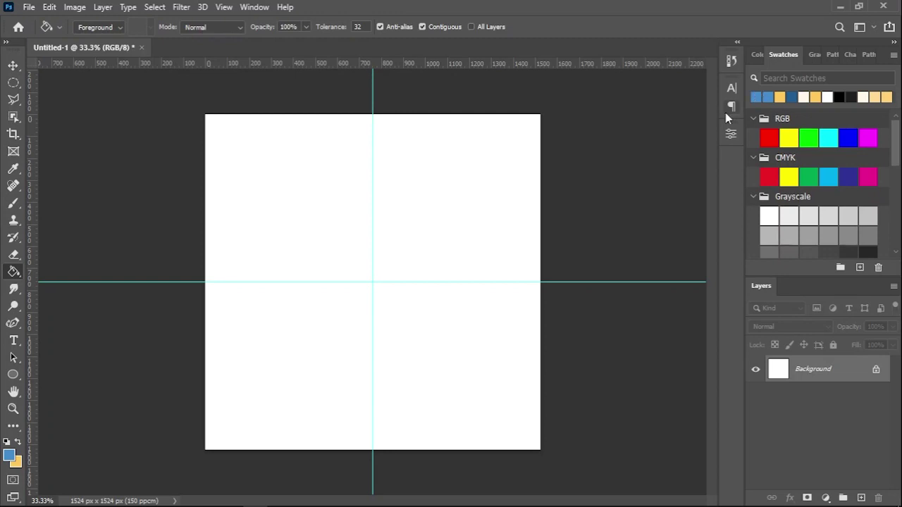
click(416, 249)
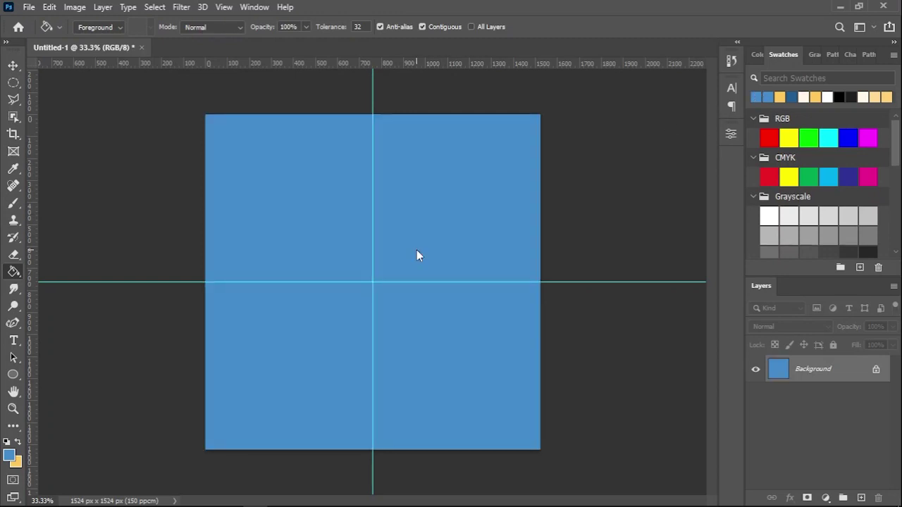
click(877, 371)
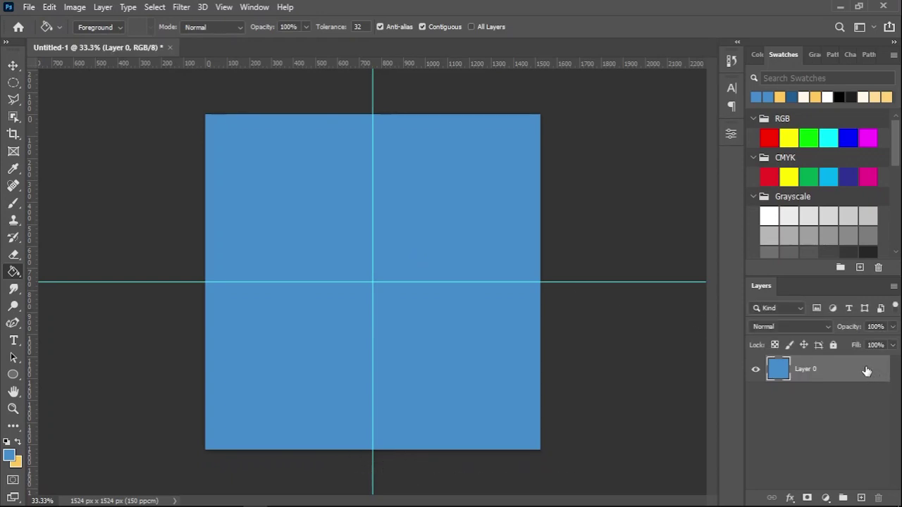
click(13, 83)
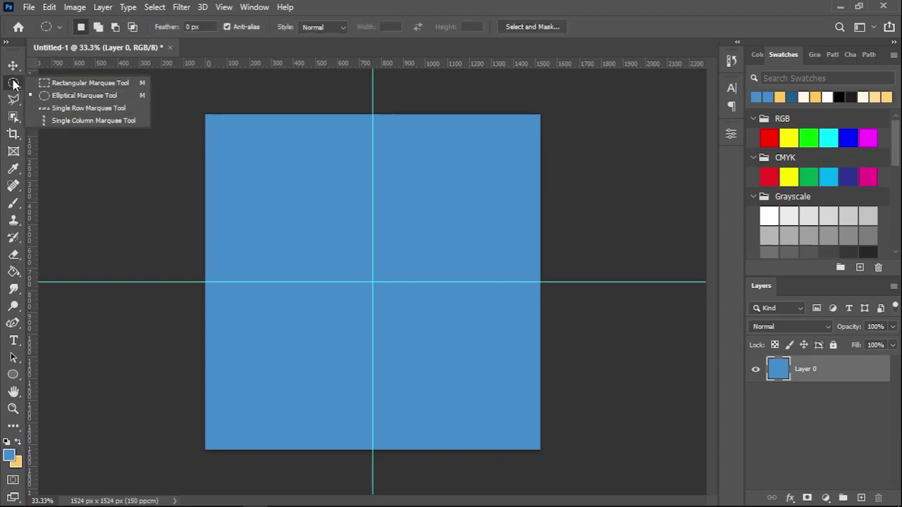
Step: Draw a roughly 552 × 756 px rectangular selection centred on the guide crossing
click(49, 84)
drag(322, 224, 443, 389)
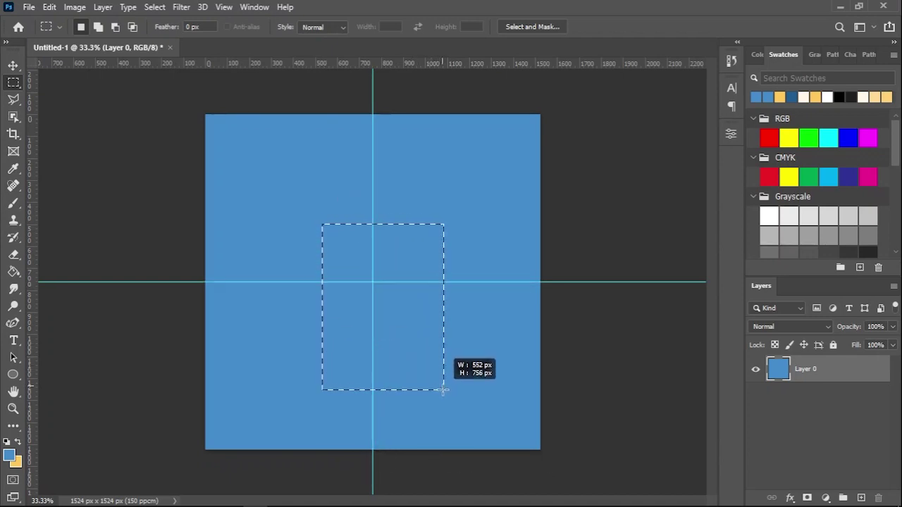
drag(443, 389, 443, 390)
drag(422, 343, 409, 329)
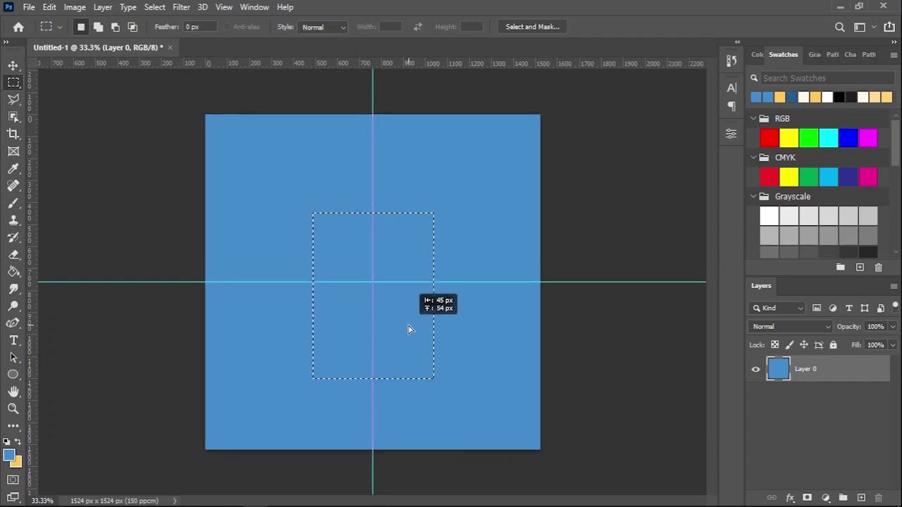
drag(409, 329, 406, 321)
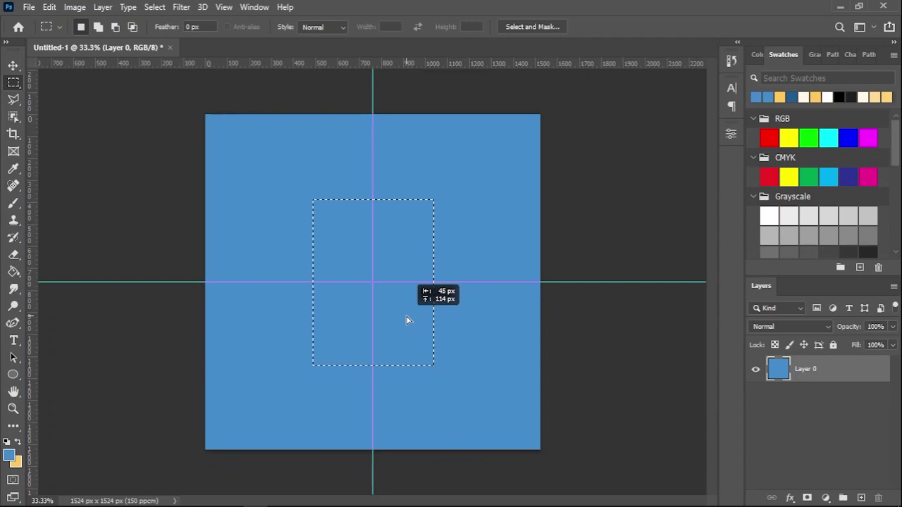
drag(406, 320, 410, 326)
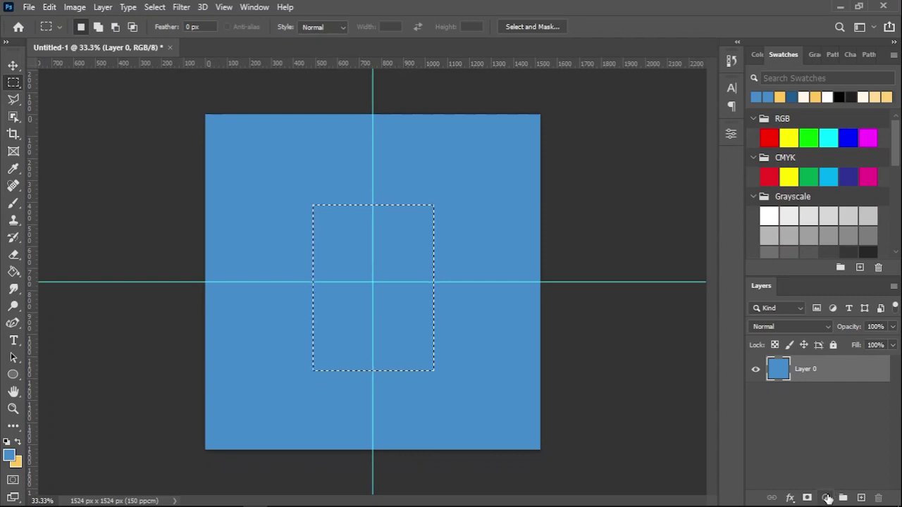
Step: Add a white #ffffff Solid Color fill layer, Color Fill 1, masked to the rectangle
click(827, 497)
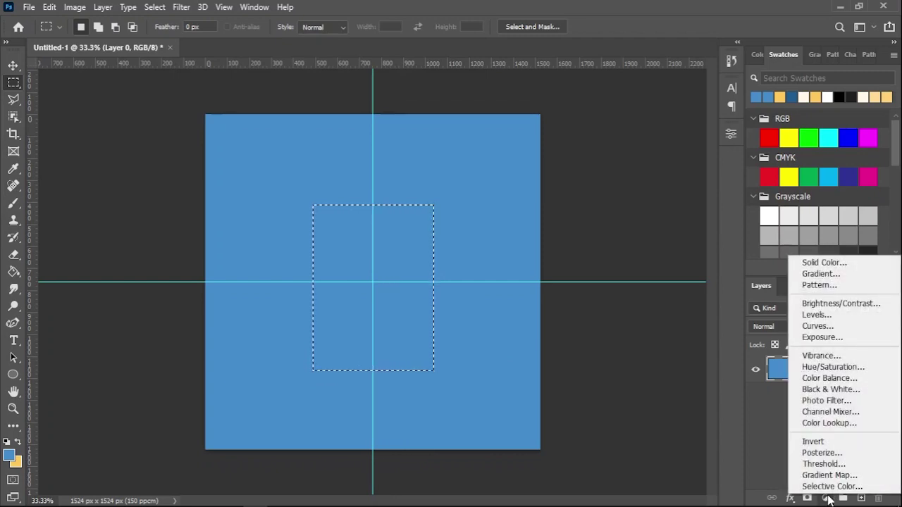
click(837, 264)
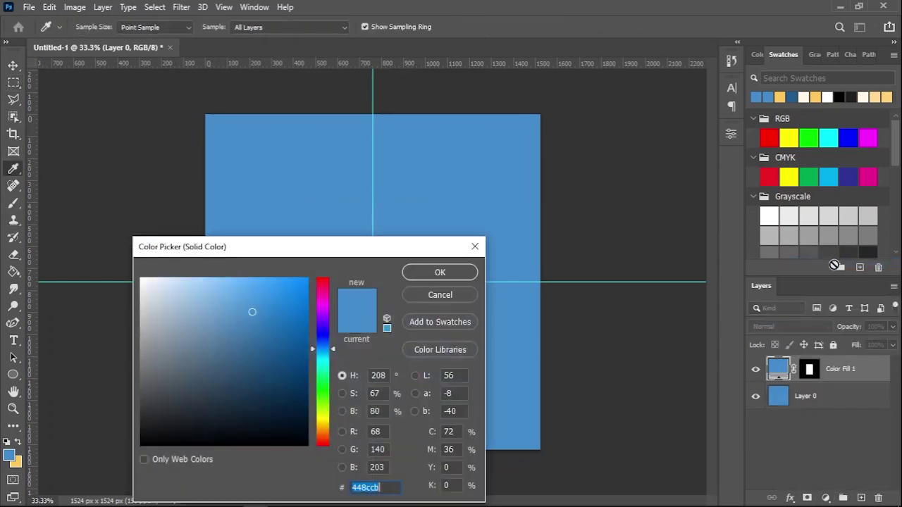
drag(205, 295, 115, 269)
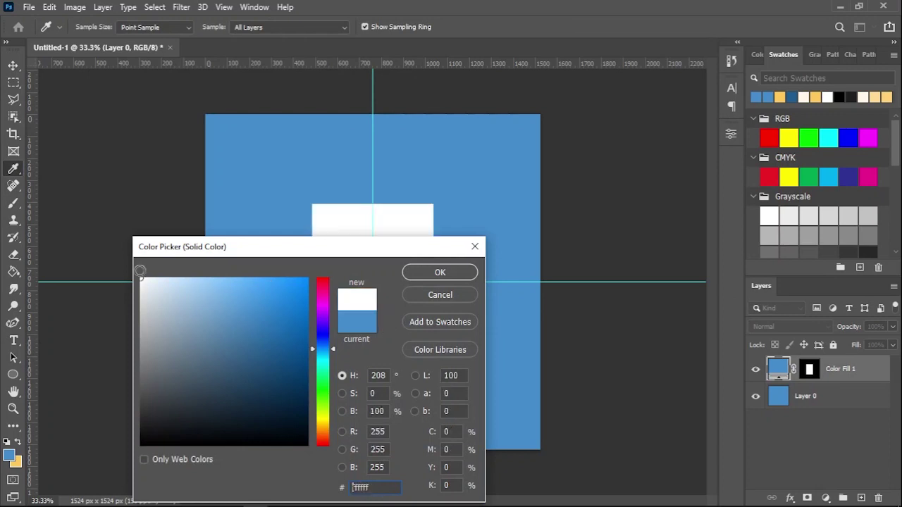
click(415, 272)
key(m)
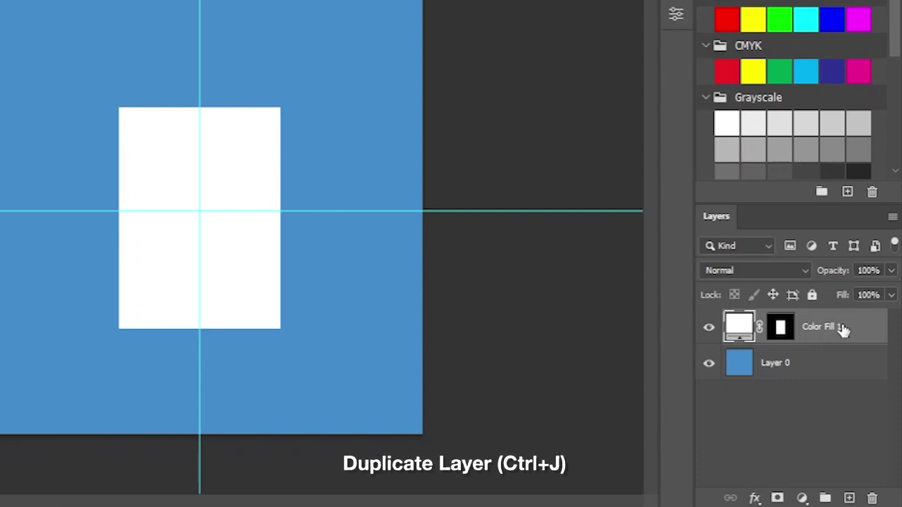
Step: Duplicate the white fill and shrink the copy to about 508 × 585 px, raising its bottom edge
key(ctrl+j)
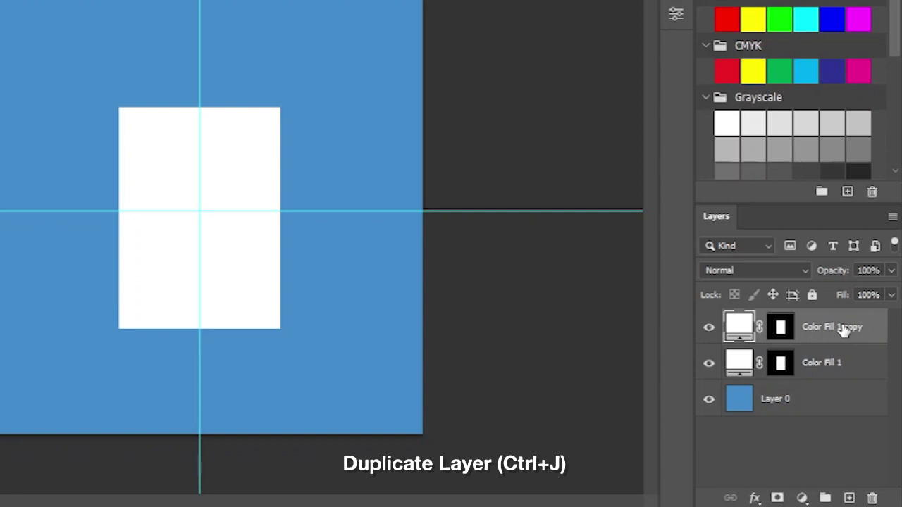
key(ctrl+t)
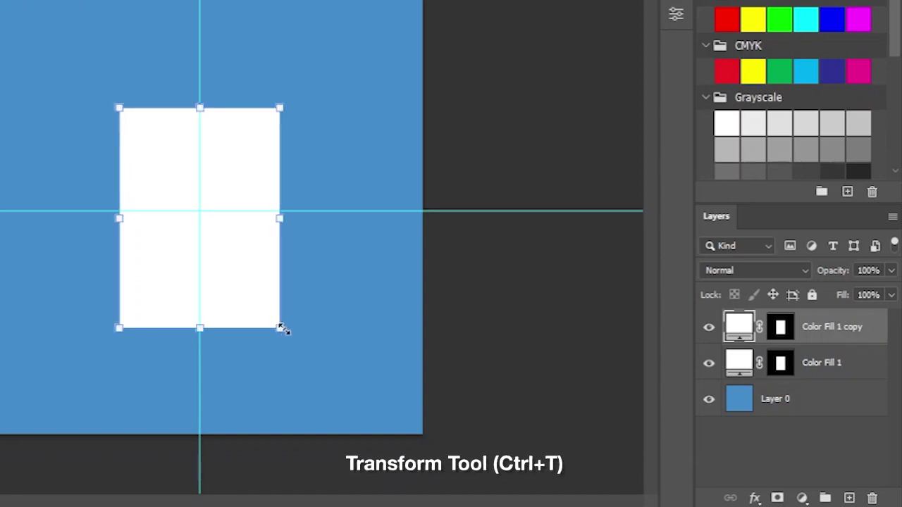
drag(280, 328, 274, 322)
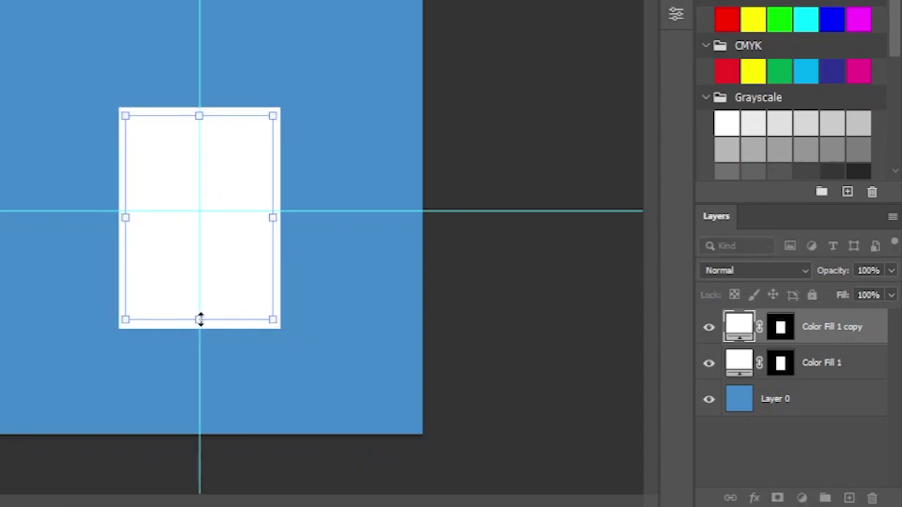
drag(200, 319, 199, 285)
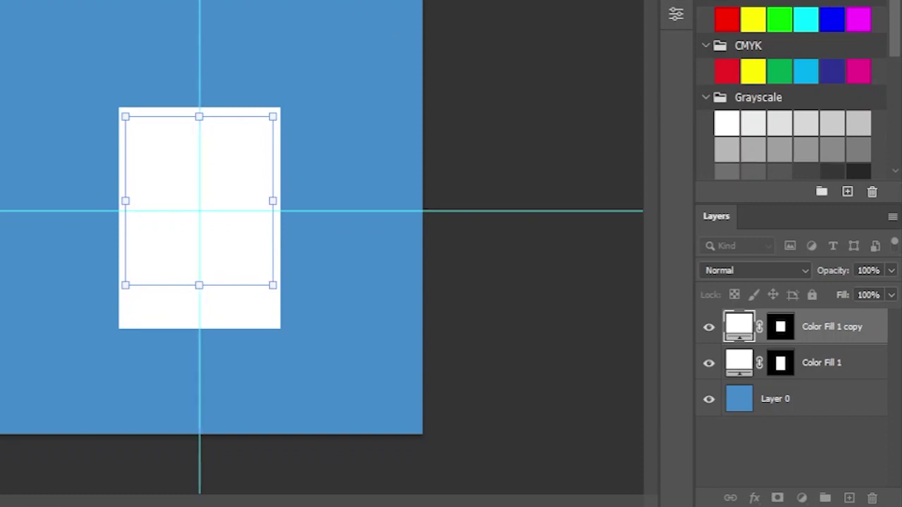
key(Return)
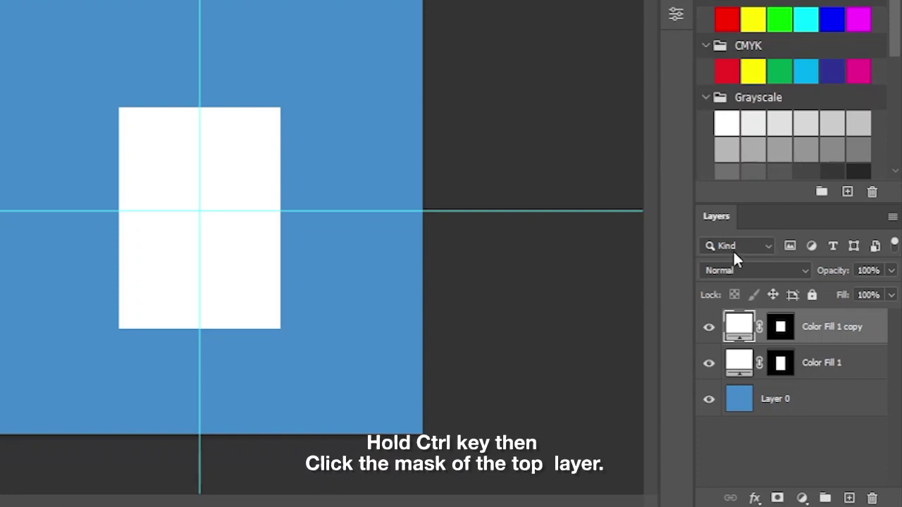
Step: Cut the inner rectangle out of Color Fill 1's mask, leaving a transparent window
ctrl+click(787, 338)
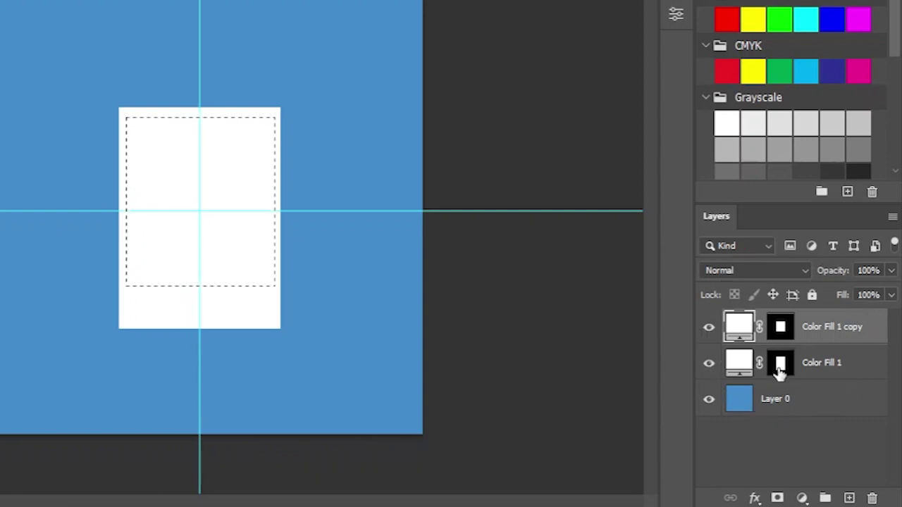
click(779, 365)
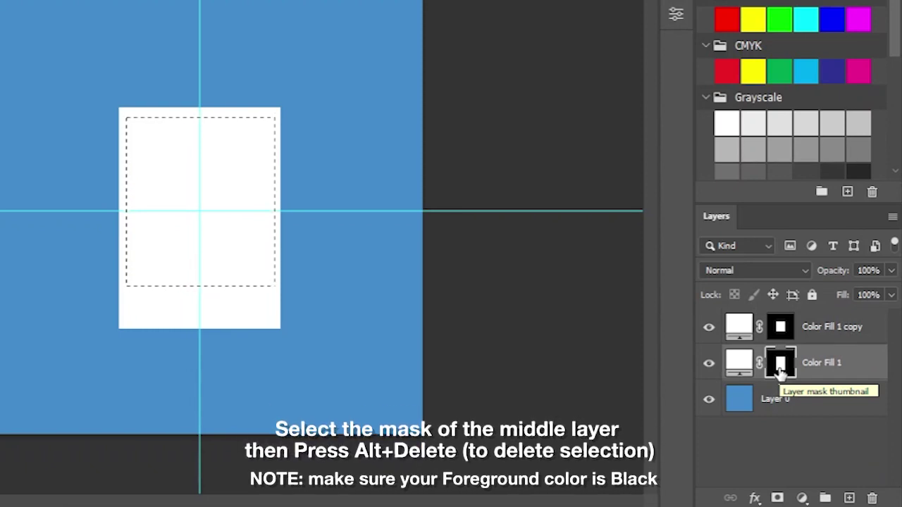
key(alt+Delete)
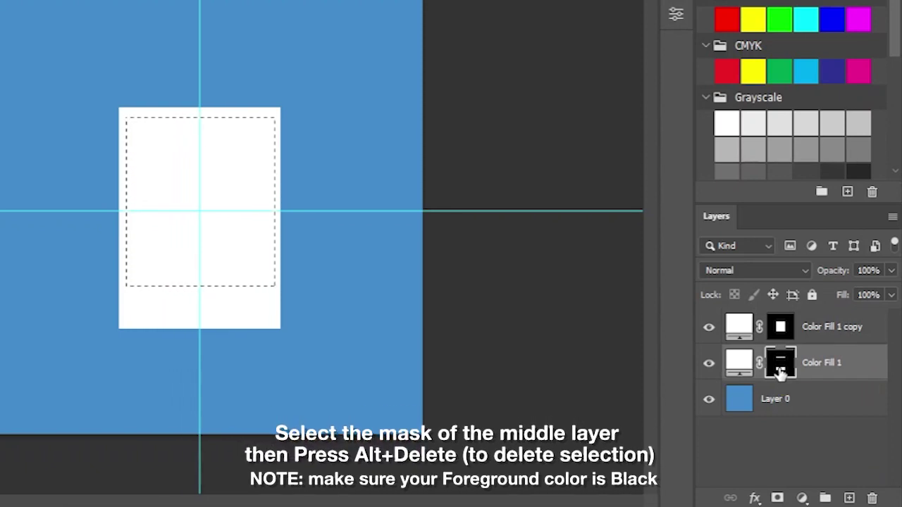
Step: Delete the Color Fill 1 copy layer and lock the position of both remaining layers
click(780, 409)
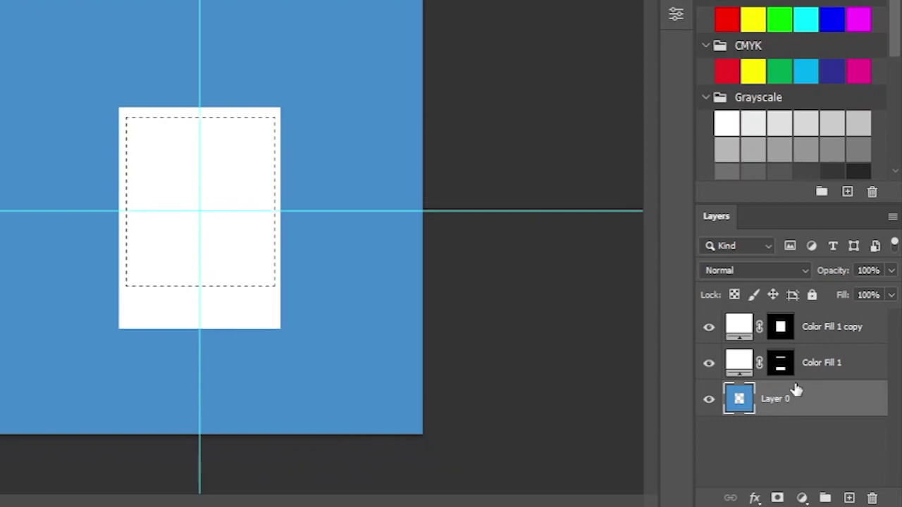
click(821, 330)
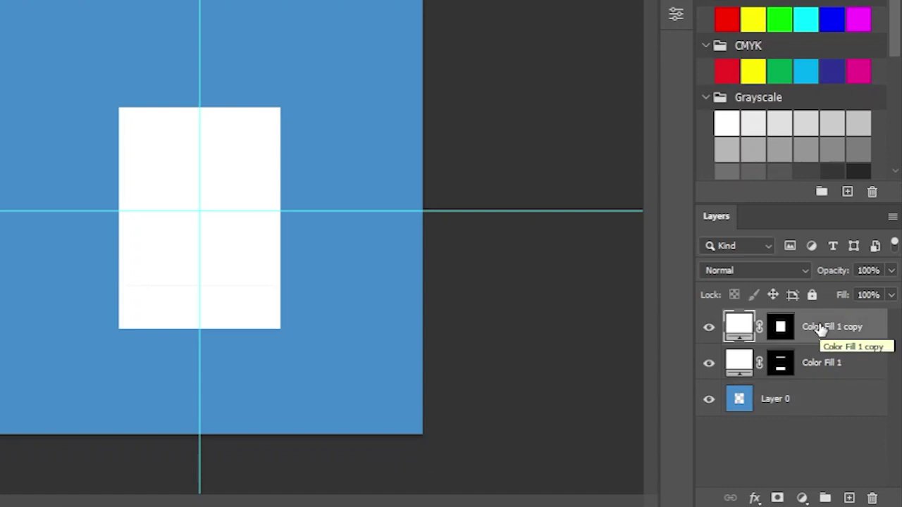
key(Delete)
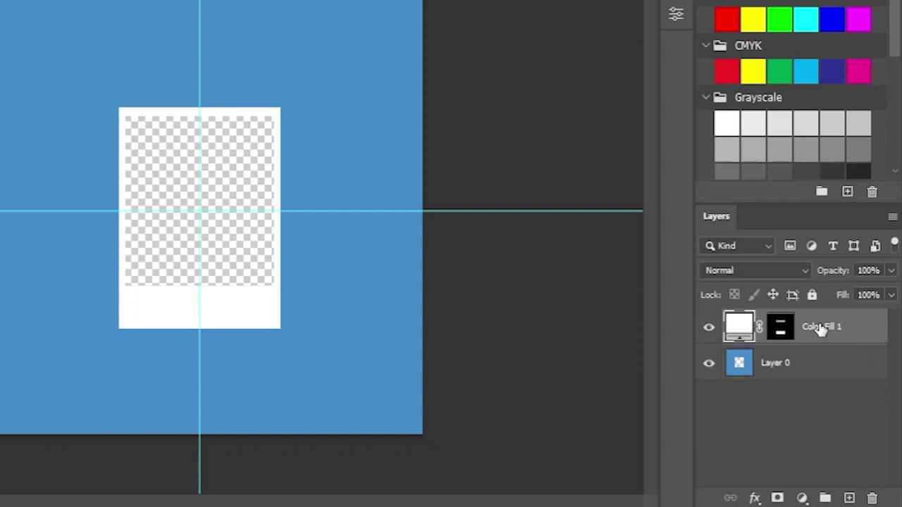
click(816, 366)
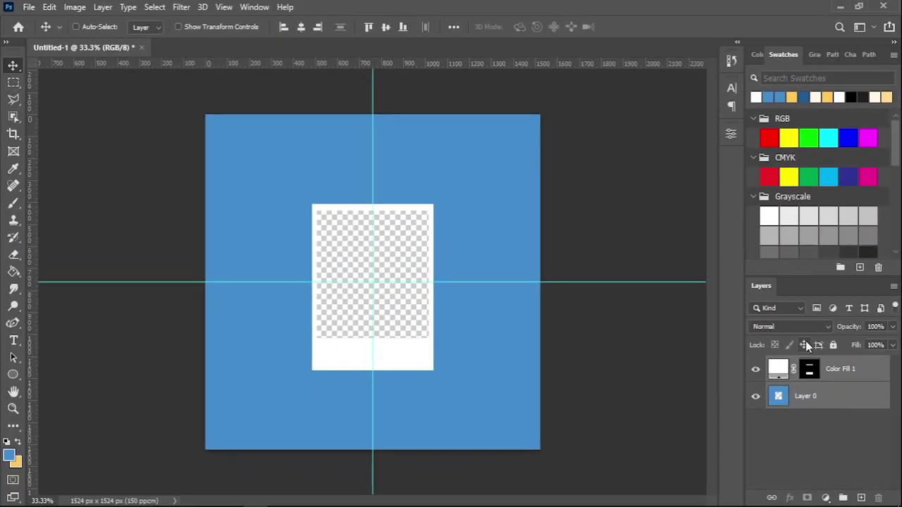
click(805, 345)
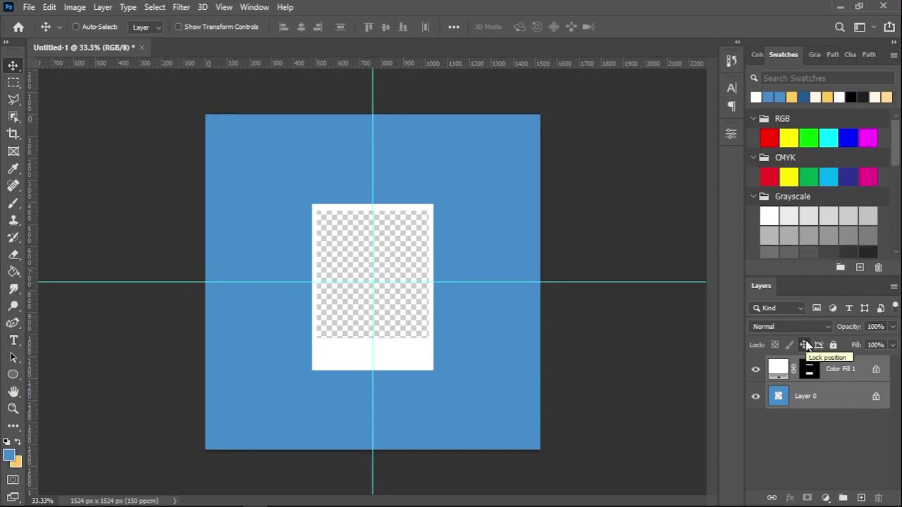
Step: With the Curvature Pen, draw a wavy line from the left canvas edge up to the top
click(13, 324)
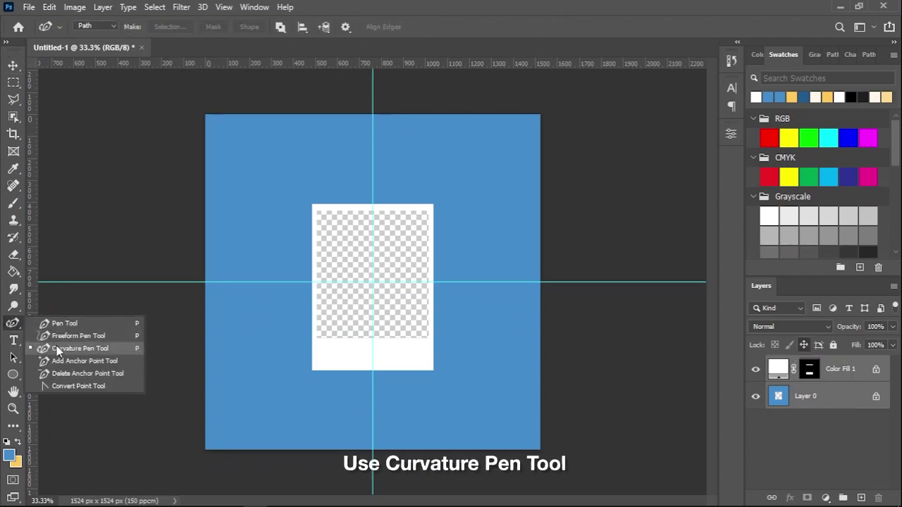
click(57, 349)
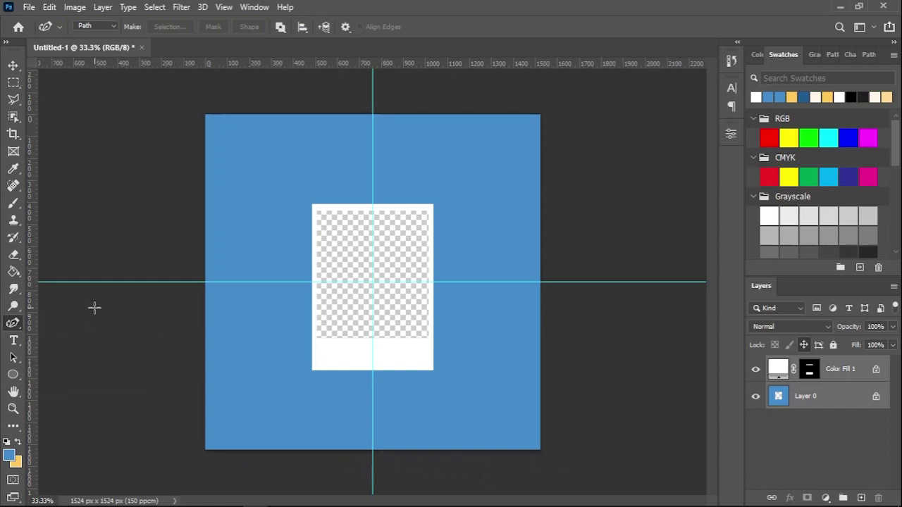
scroll(211, 246, up, 2)
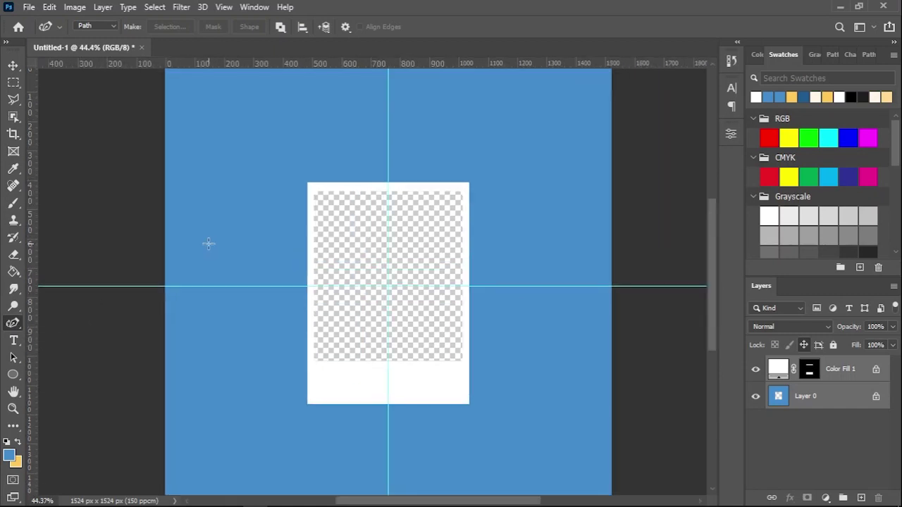
scroll(211, 247, up, 1)
scroll(211, 246, up, 1)
drag(225, 230, 258, 310)
click(194, 393)
click(240, 378)
click(252, 329)
click(294, 315)
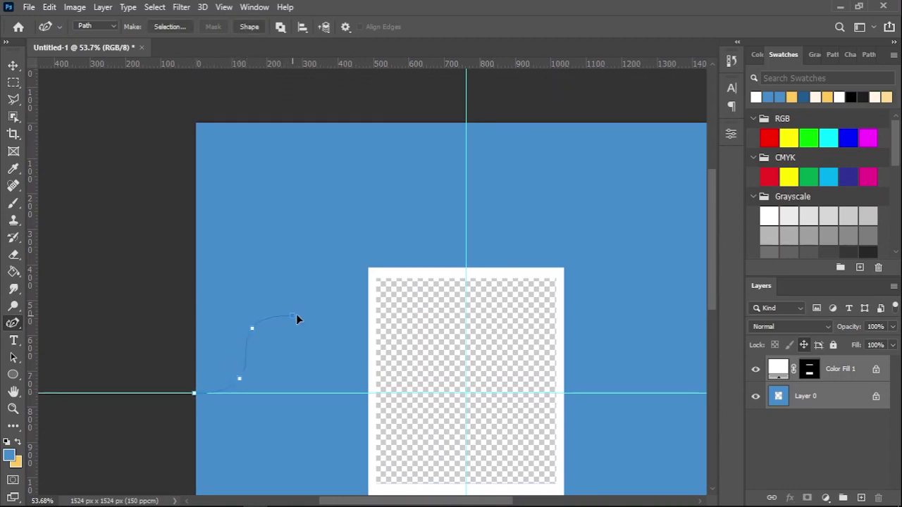
click(306, 266)
click(301, 312)
click(353, 254)
click(393, 182)
click(459, 114)
Step: Adjust the wave's anchors to even the curve and snap the top anchor to the guide
drag(411, 145, 395, 148)
drag(251, 327, 243, 330)
drag(307, 267, 299, 271)
drag(460, 114, 465, 116)
Step: Loop the path outside the top-left corner, close it, and bring up Make Selection at 0 px feather
click(402, 74)
click(181, 97)
click(128, 185)
click(126, 298)
click(144, 393)
click(163, 425)
click(196, 392)
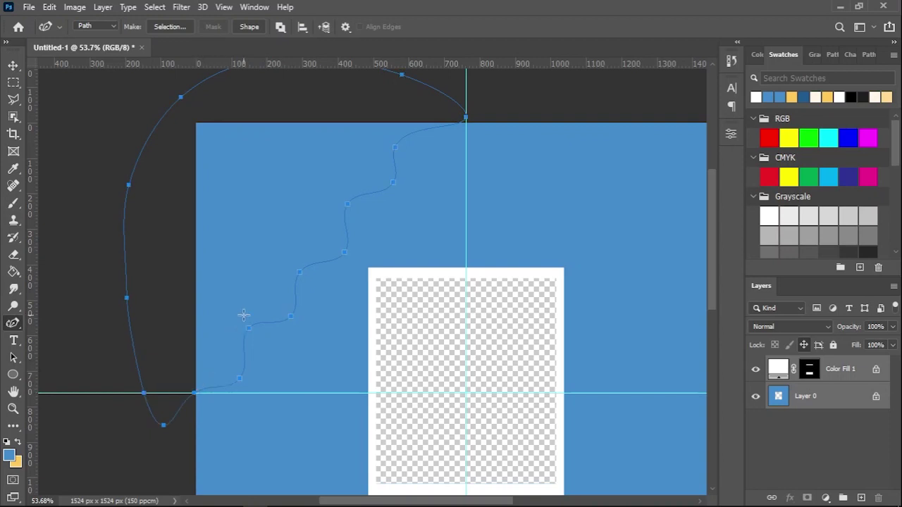
right_click(257, 291)
click(294, 270)
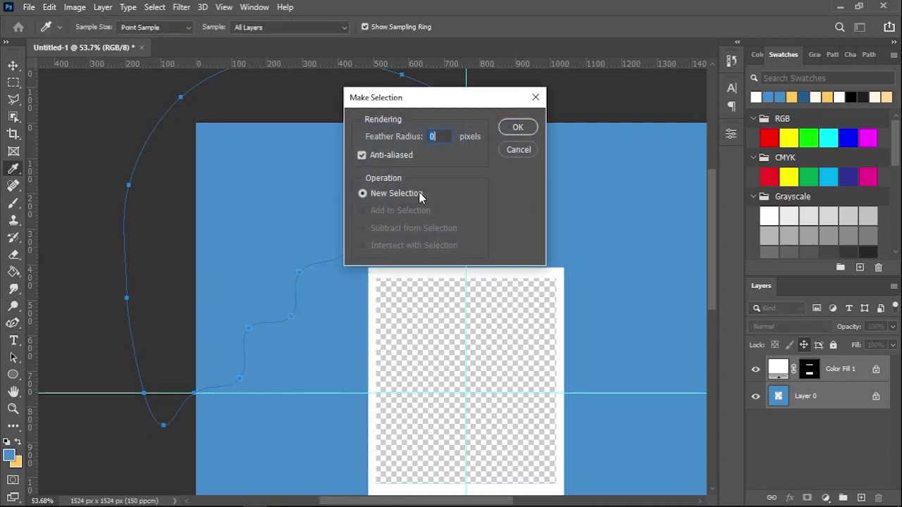
Step: Turn the wavy path into a selection filled by a lighter blue #5d97c9 Color Fill 2 layer
click(517, 128)
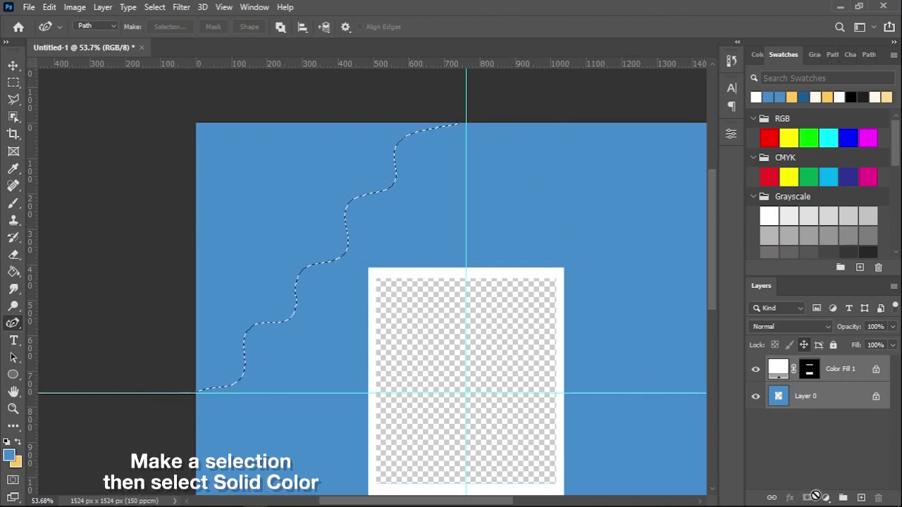
click(825, 498)
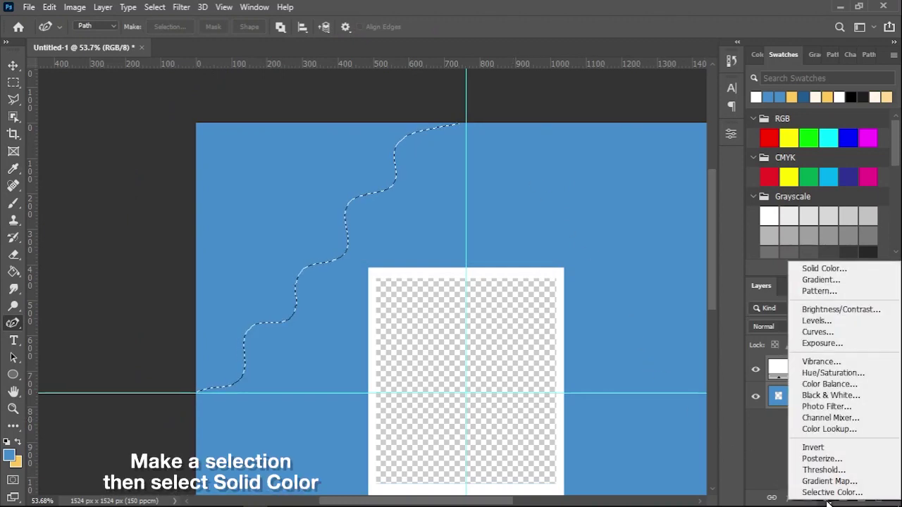
click(826, 271)
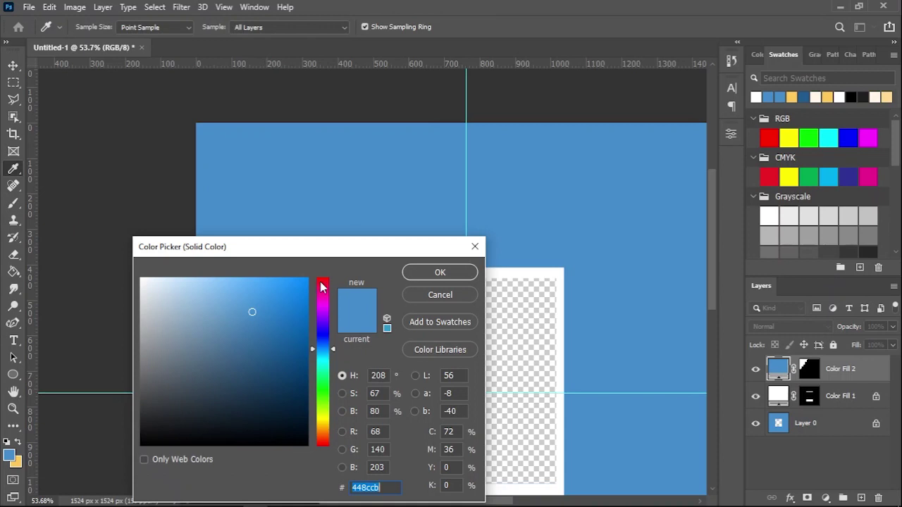
drag(251, 312, 229, 313)
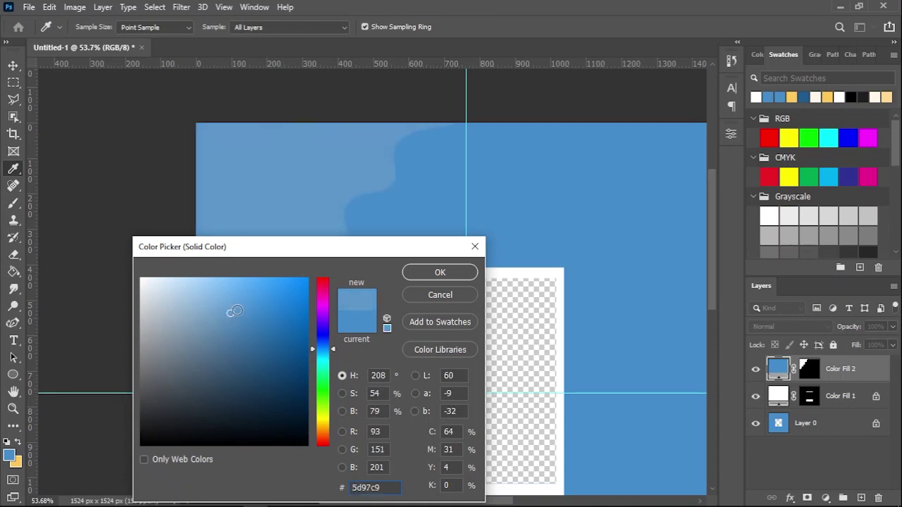
click(411, 273)
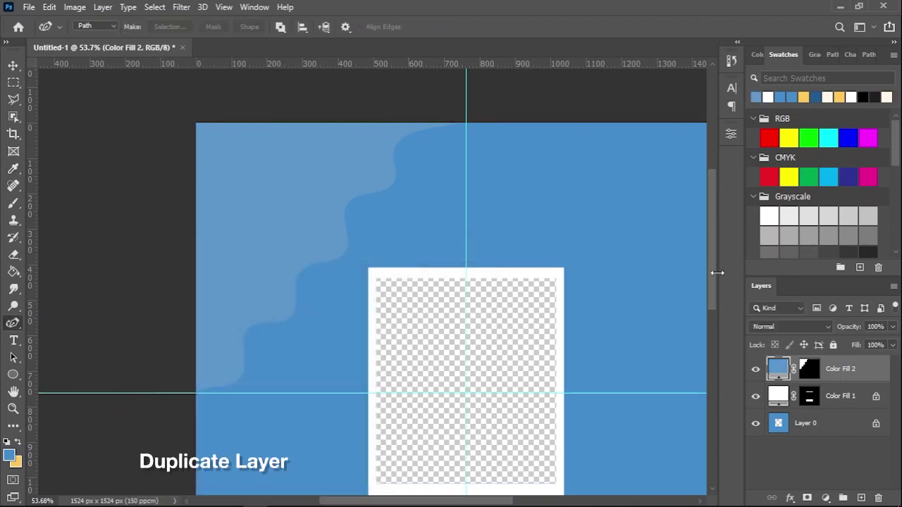
Step: Hide guides, duplicate the wave, recolour the copy to #78a5cc and shift it up-left
key(ctrl+semicolon)
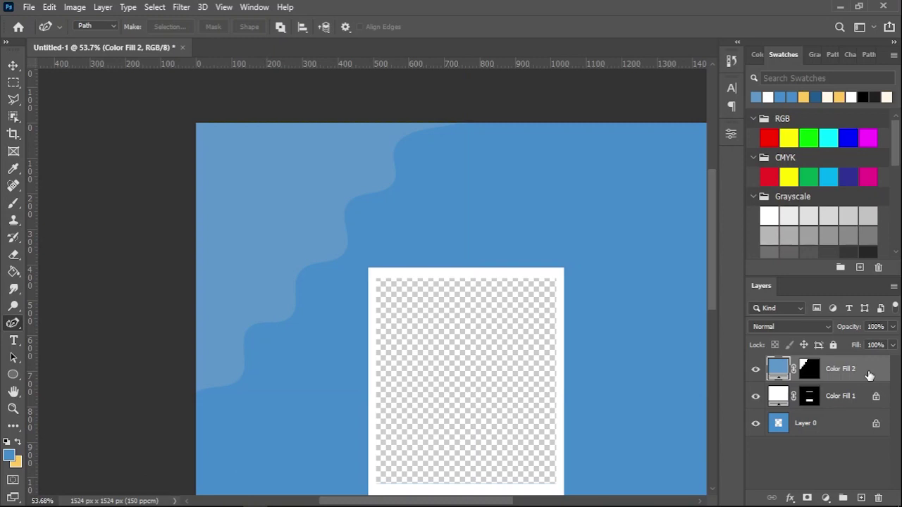
key(ctrl+j)
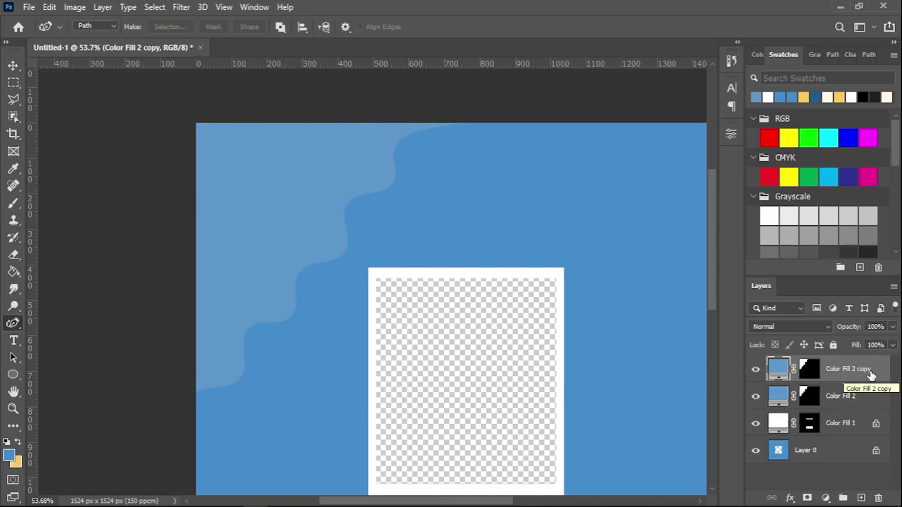
double_click(778, 368)
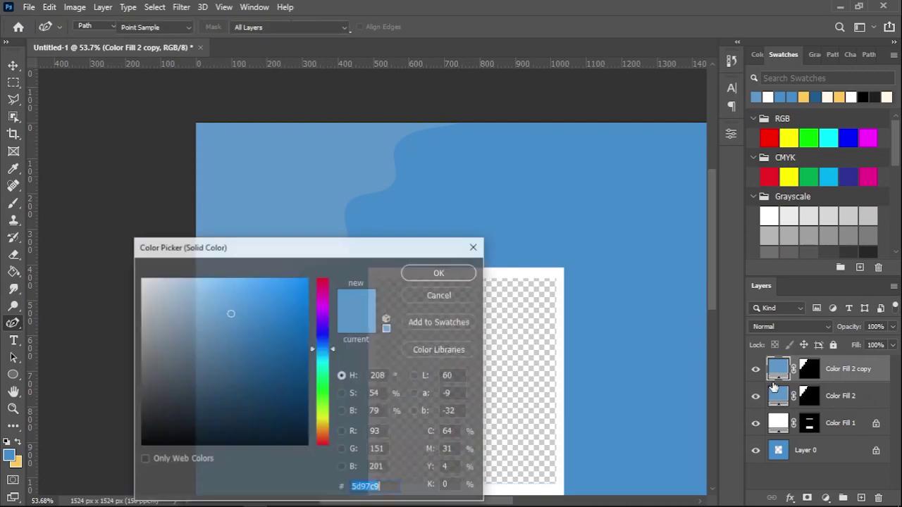
drag(226, 313, 209, 311)
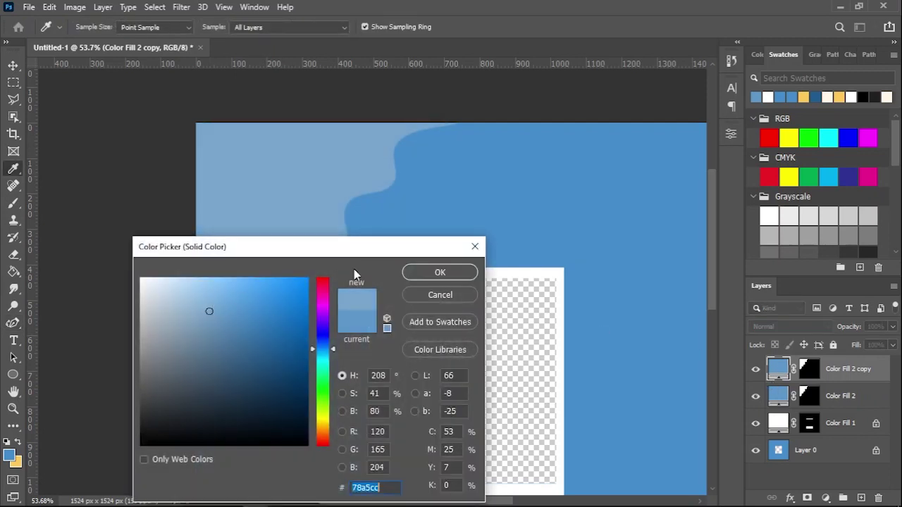
click(409, 274)
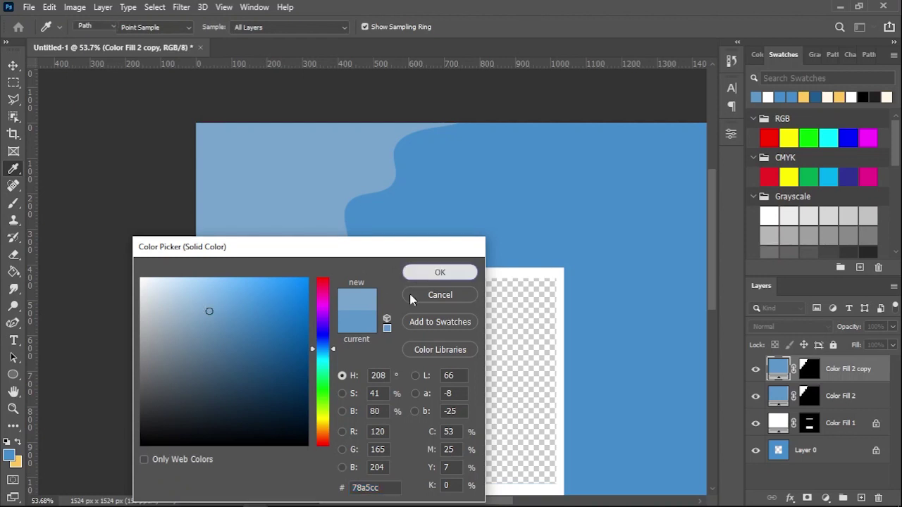
key(v)
drag(288, 193, 281, 200)
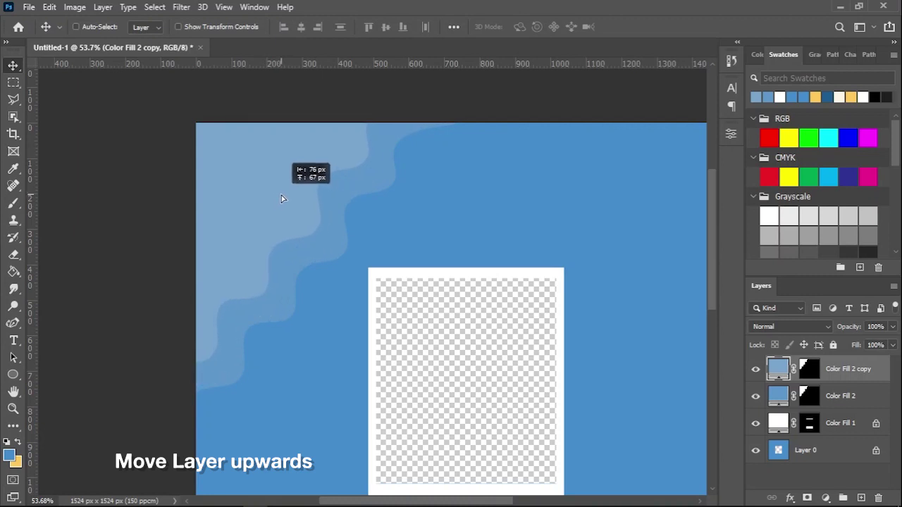
Step: Give the lighter wave copy a drop shadow (25% opacity, 3 px distance, 46 px size) and reposition it
drag(282, 196, 273, 198)
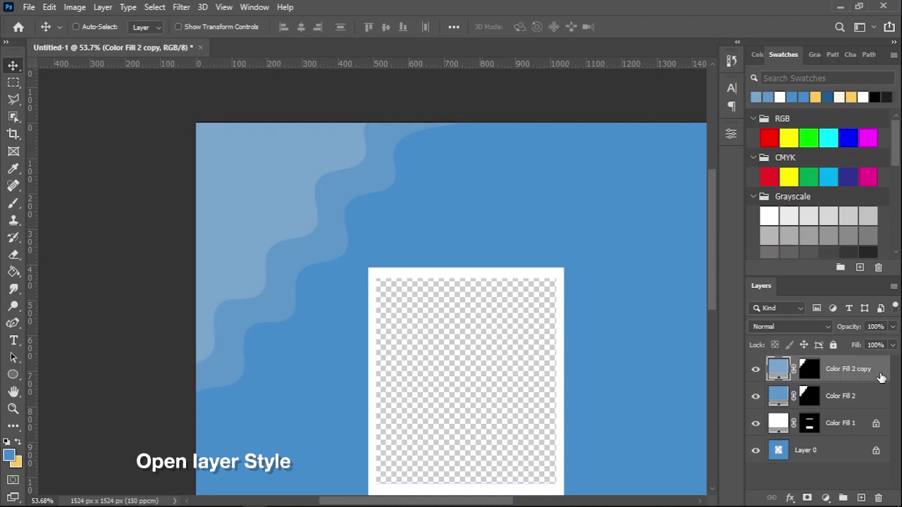
double_click(881, 377)
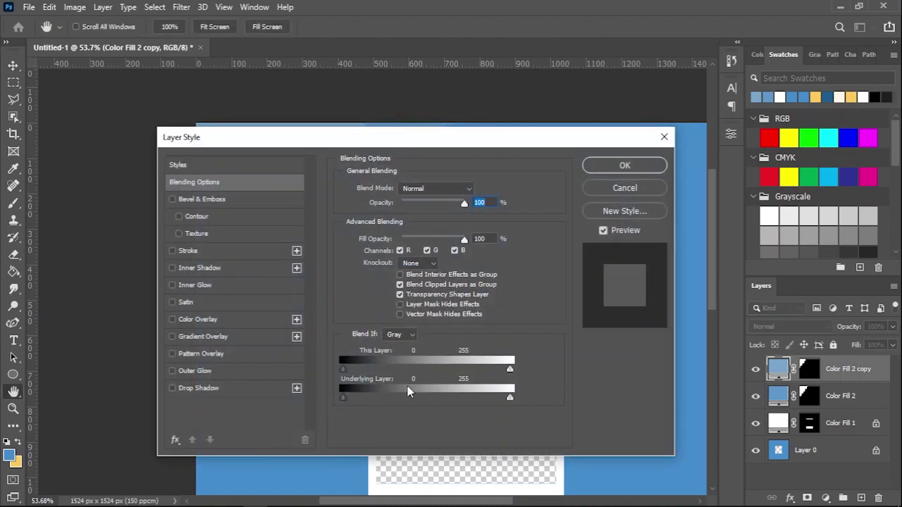
drag(312, 146, 597, 121)
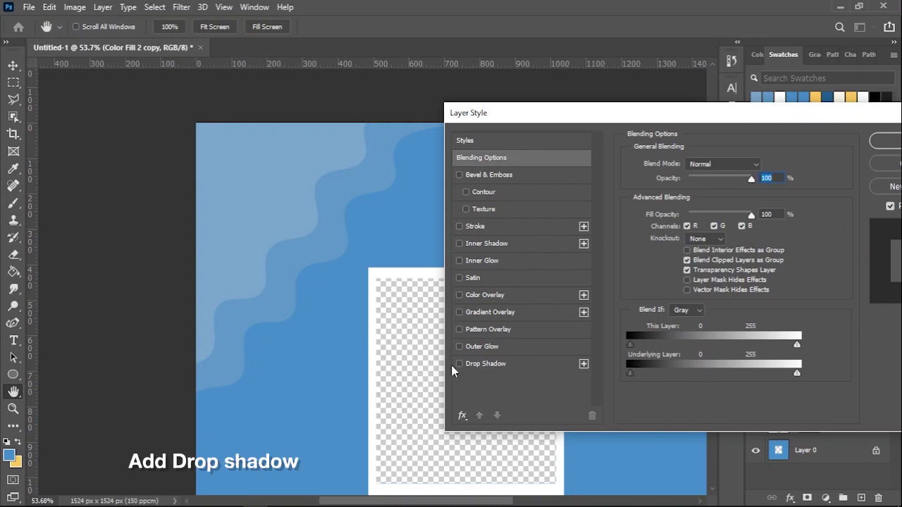
click(493, 363)
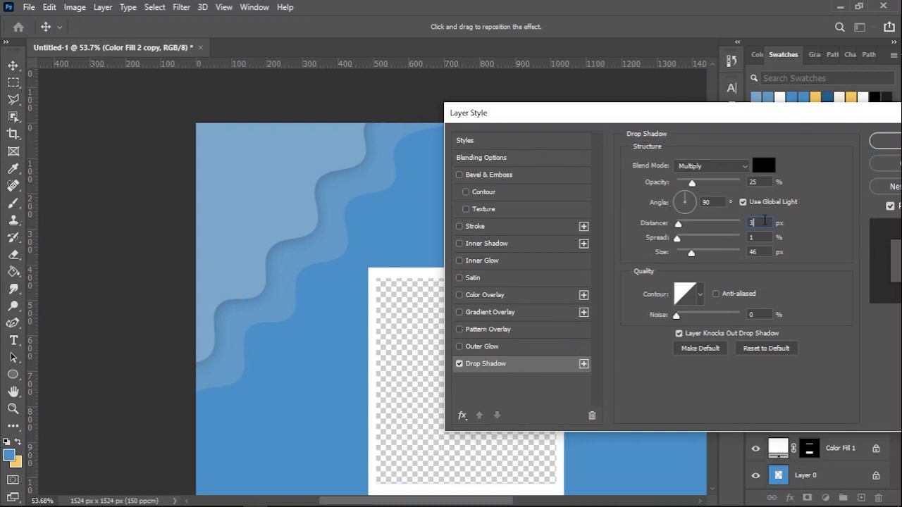
click(766, 237)
key(shift+Tab)
key(shift+Tab)
key(shift+Tab)
click(888, 143)
mouse_move(260, 249)
mouse_down()
mouse_move(275, 227)
mouse_move(266, 234)
mouse_up()
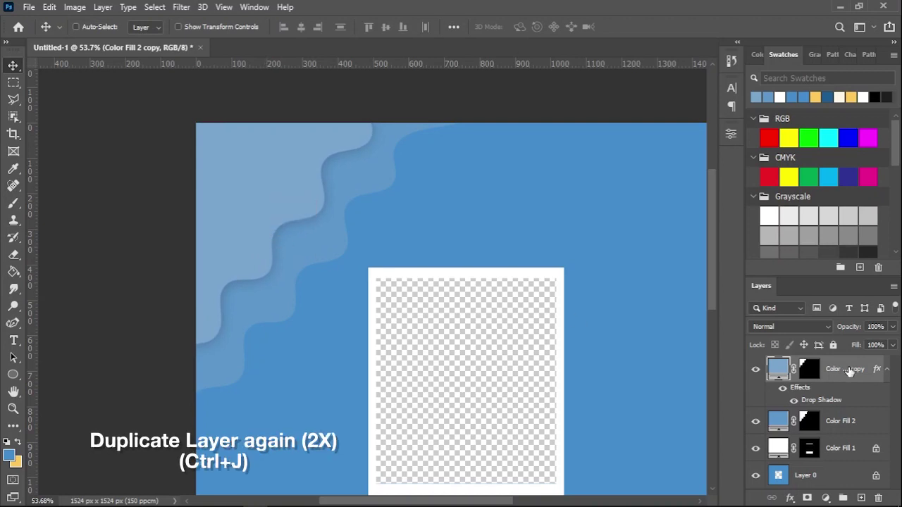
Step: Duplicate the shadowed wave twice and stagger the copies further into the top-left corner
key(ctrl)
key(ctrl+j)
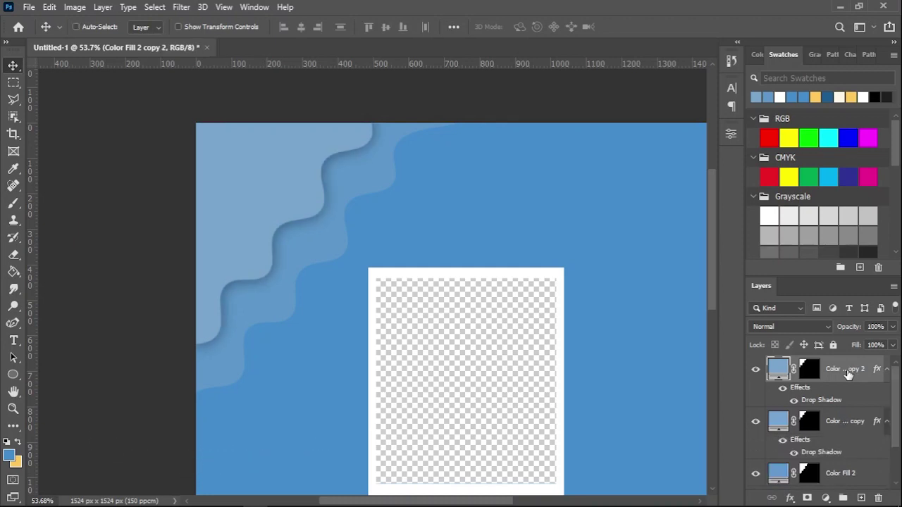
key(ctrl+j)
scroll(846, 374, down, 1)
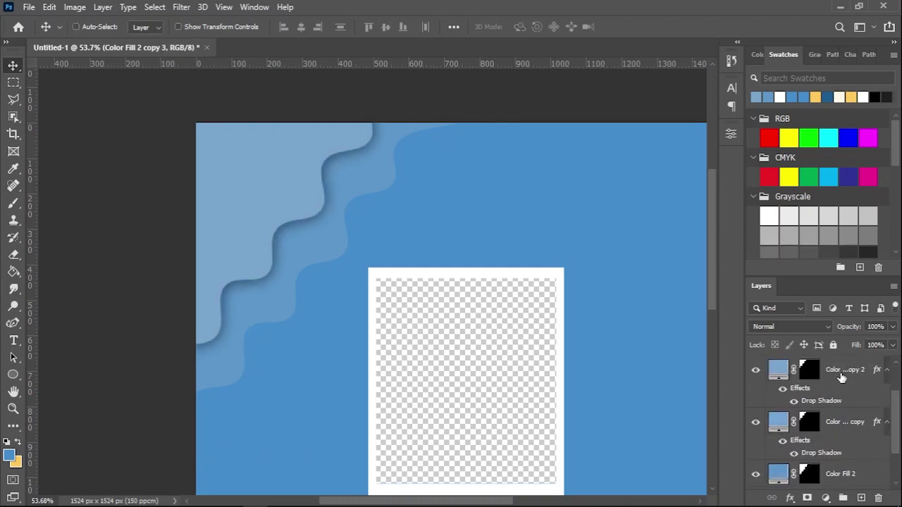
scroll(842, 378, up, 1)
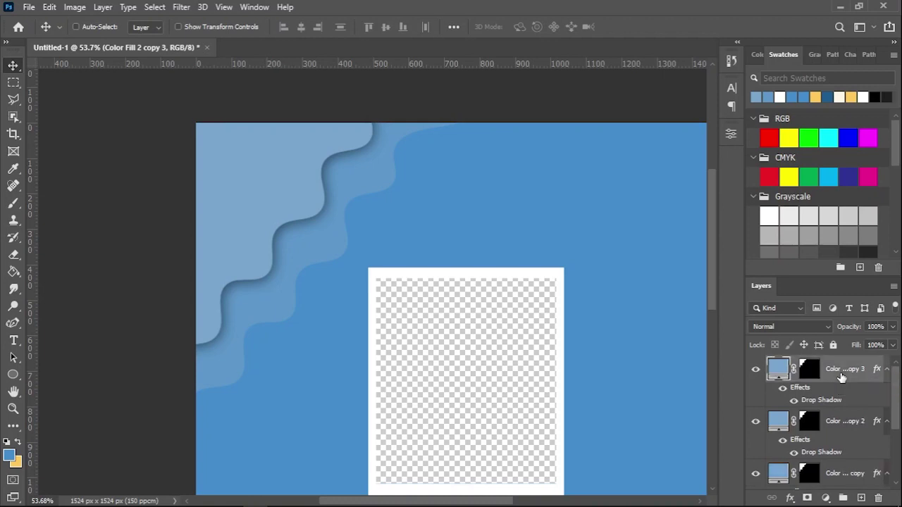
mouse_move(300, 207)
mouse_down()
mouse_move(232, 154)
mouse_move(244, 165)
mouse_up()
ctrl+click(306, 207)
mouse_move(306, 207)
mouse_down()
mouse_move(280, 188)
mouse_move(272, 193)
mouse_up()
ctrl+click(241, 166)
drag(240, 167, 267, 187)
ctrl+click(266, 186)
ctrl+click(243, 160)
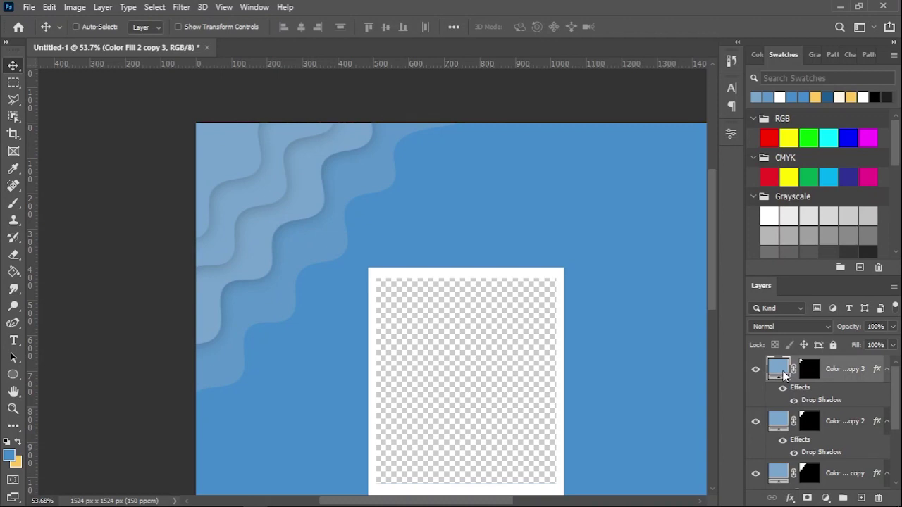
Step: Recolour the top wave pale grey #c8cdd2 and copy 2 greyish blue #88accc, then reposition
double_click(778, 368)
drag(194, 314, 149, 309)
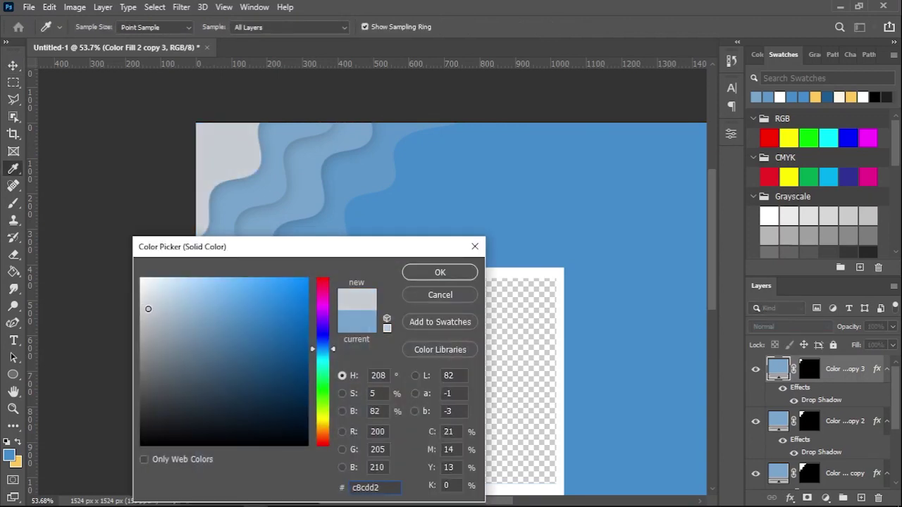
click(462, 272)
ctrl+click(281, 191)
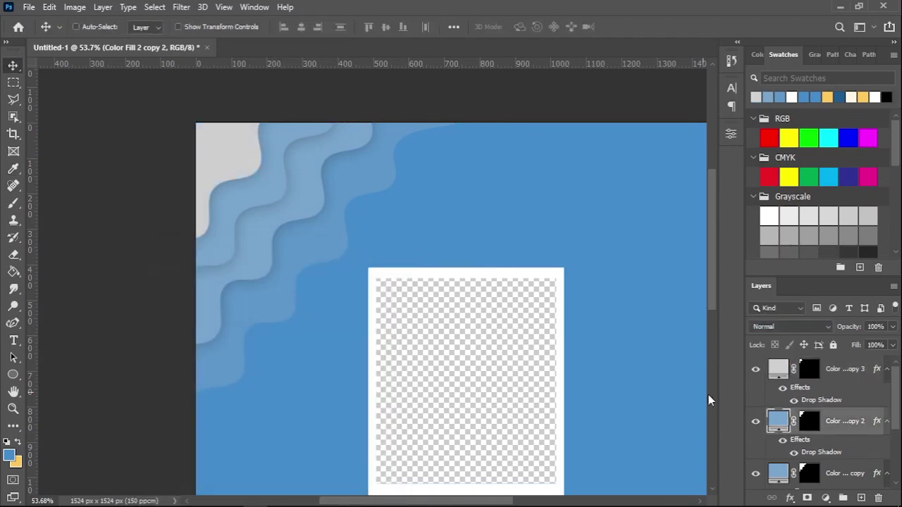
double_click(778, 421)
drag(193, 312, 176, 318)
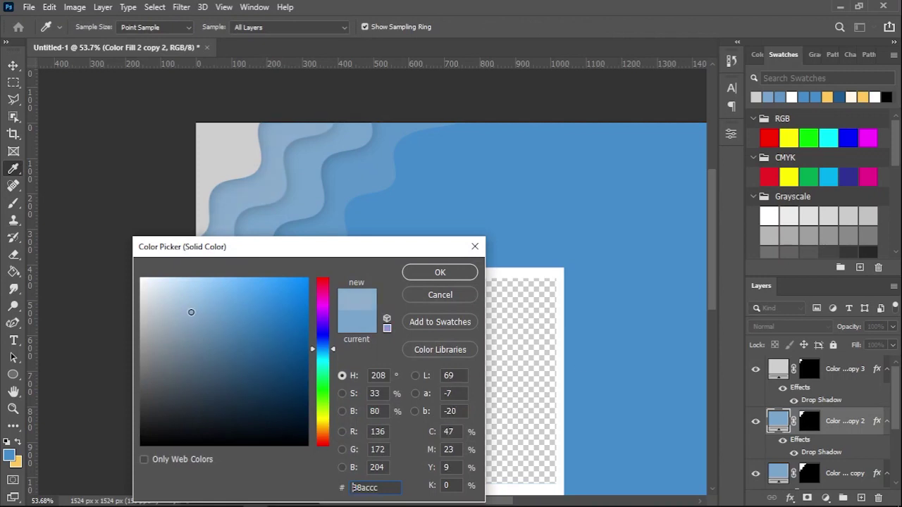
click(427, 275)
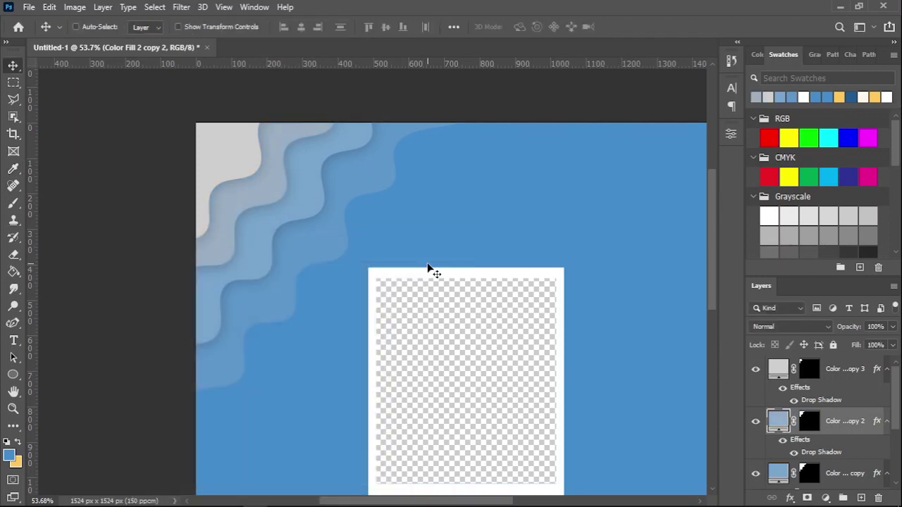
mouse_move(241, 169)
mouse_down()
mouse_move(231, 180)
mouse_move(304, 169)
mouse_up()
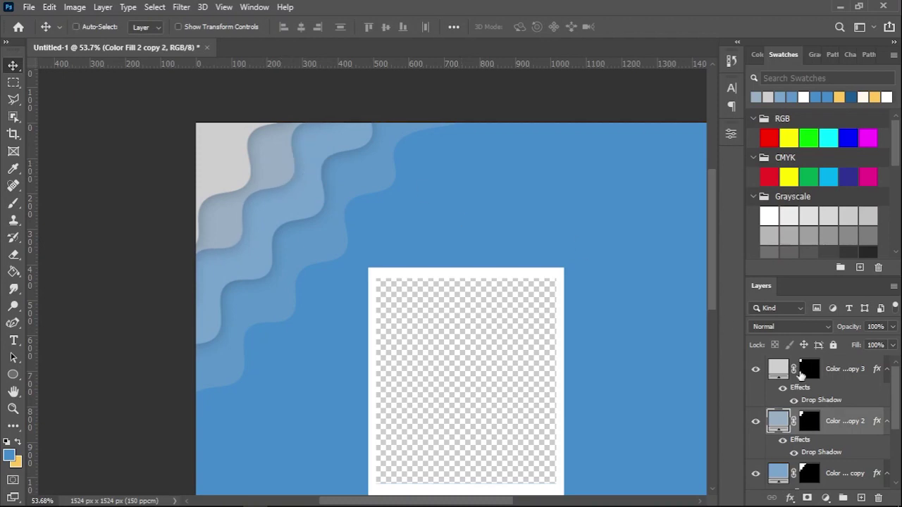
Step: Merge Color Fill 2 and its wavy copies into one layer, Color Fill 2 copy 3
drag(823, 280, 827, 212)
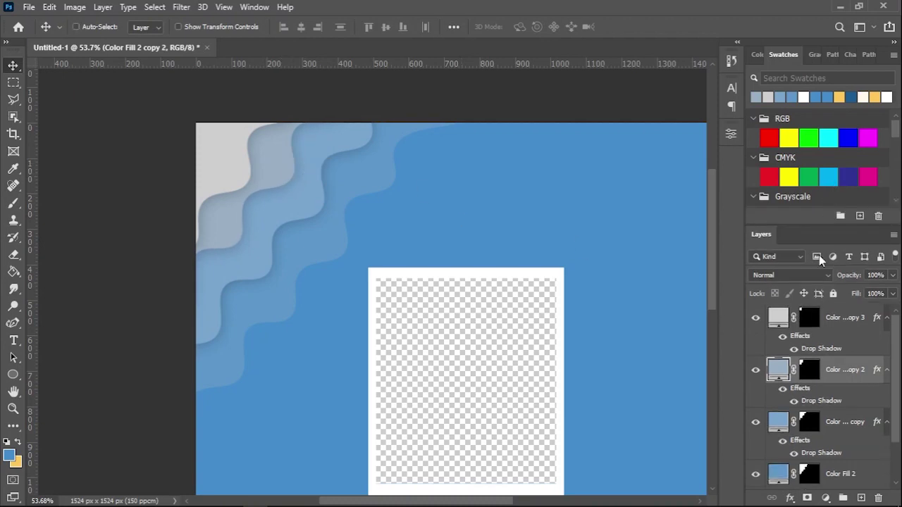
click(844, 336)
scroll(828, 378, down, 2)
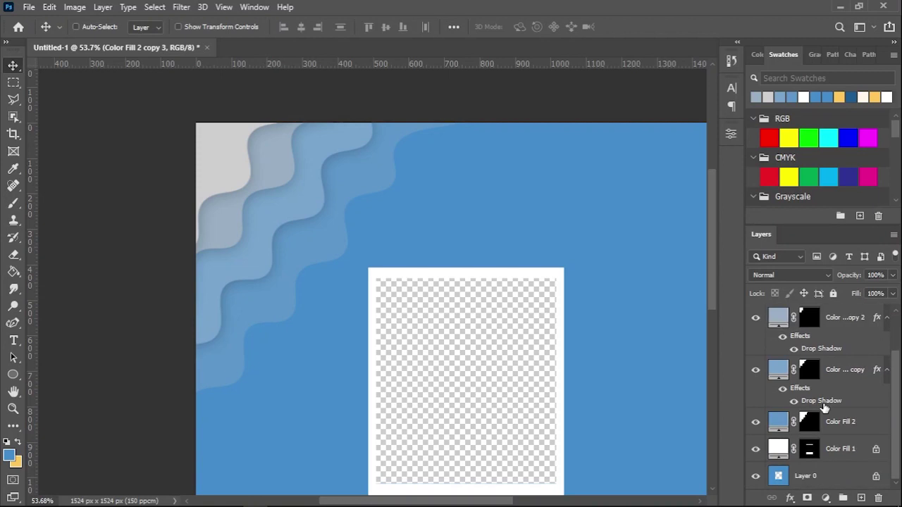
shift+click(850, 422)
right_click(854, 423)
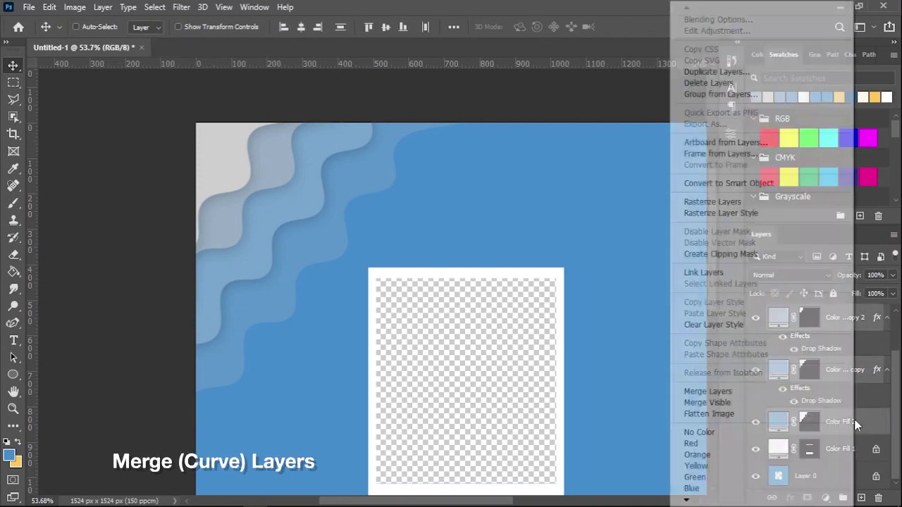
click(827, 393)
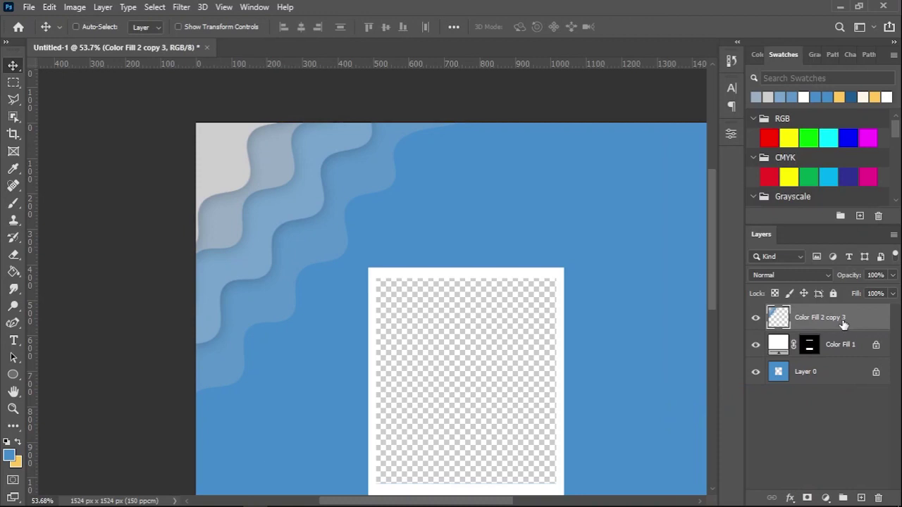
Step: Duplicate the merged wave layer as Color Fill 2 copy 4, ready for transforming
key(ctrl+j)
key(ctrl)
key(ctrl+t)
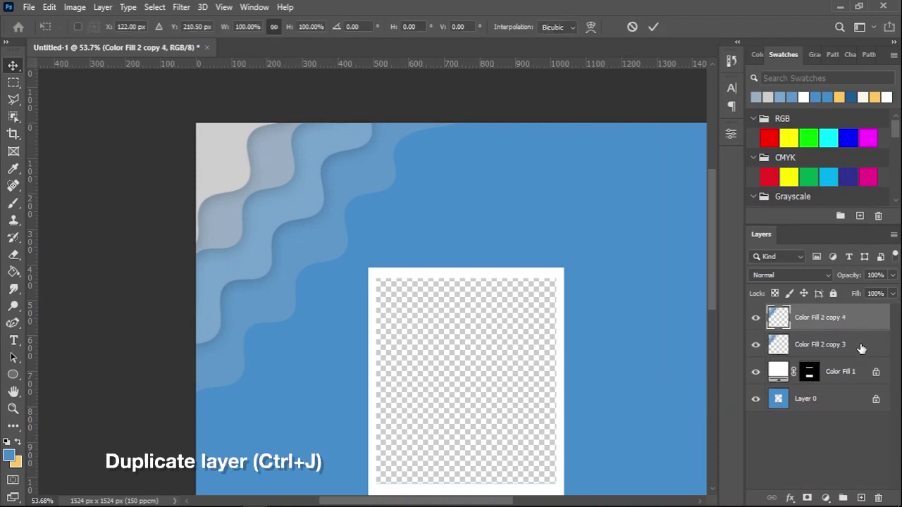
Step: Flip the wave copy both vertically and horizontally
right_click(300, 221)
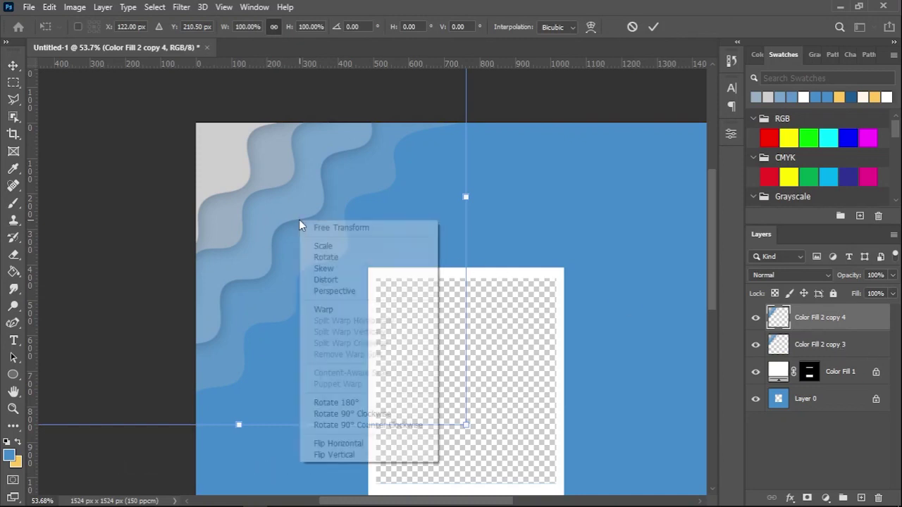
click(375, 454)
right_click(358, 308)
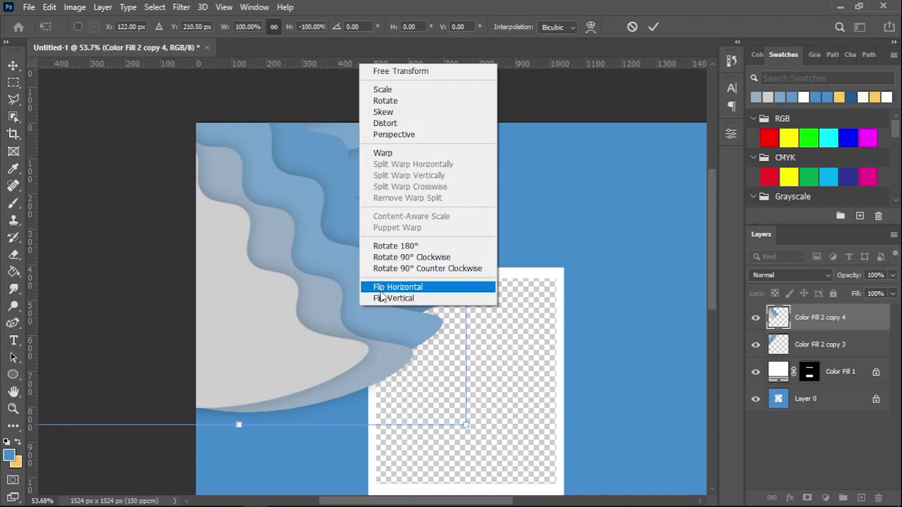
click(382, 288)
Step: Move the flipped wave copy into the blue square's bottom-right corner and commit it
key(ctrl+0)
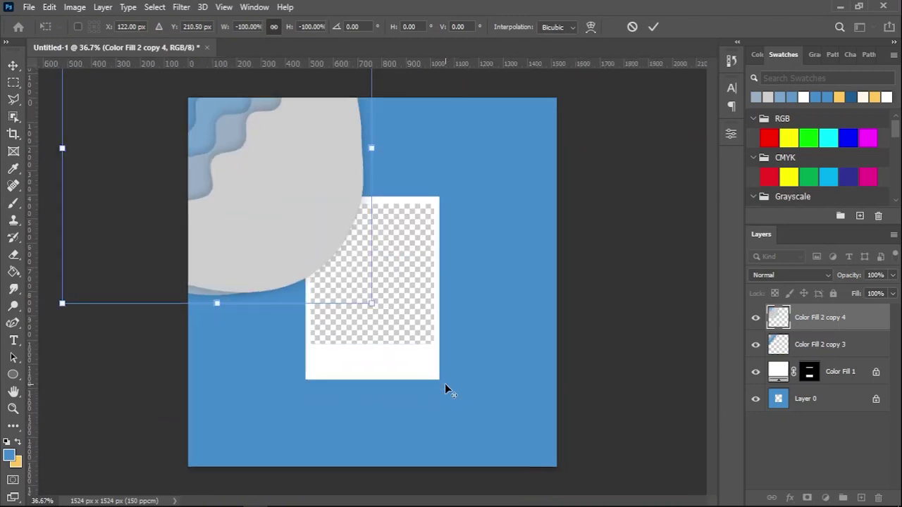
click(284, 189)
drag(284, 188, 633, 481)
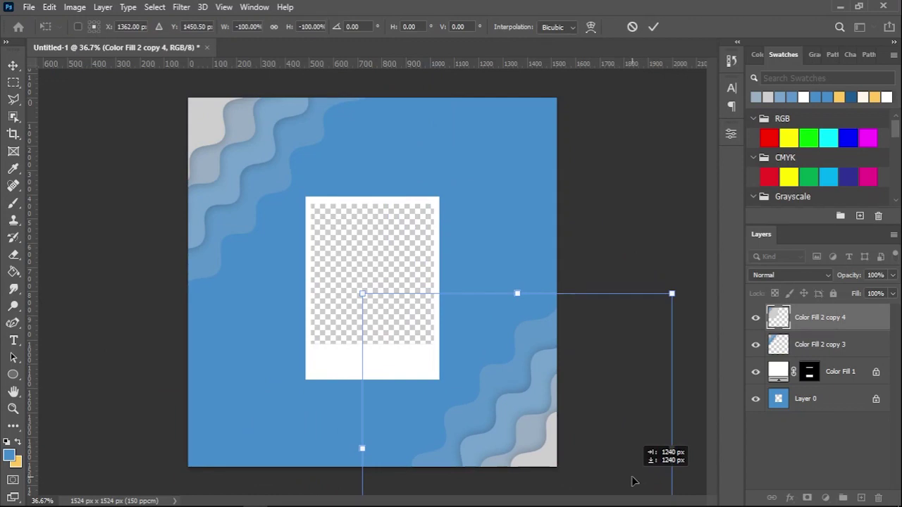
drag(533, 411, 524, 394)
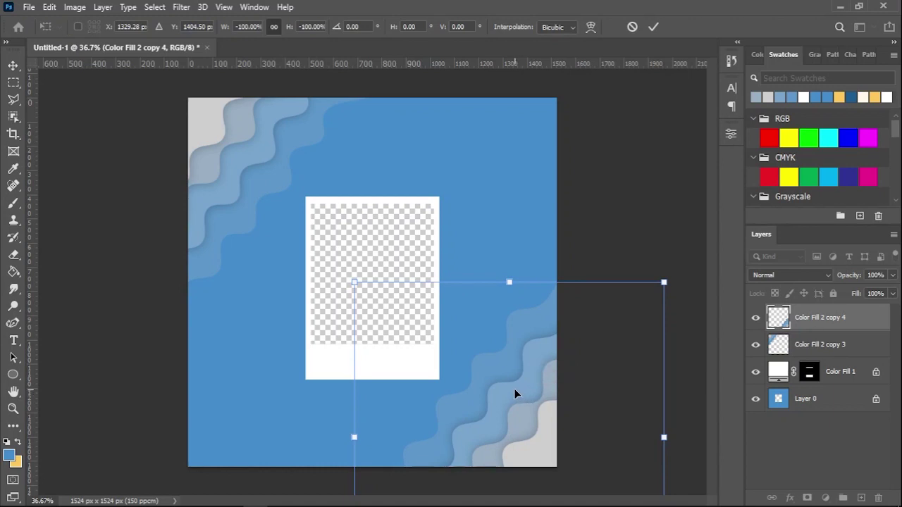
click(653, 27)
ctrl+click(258, 148)
drag(235, 127, 243, 128)
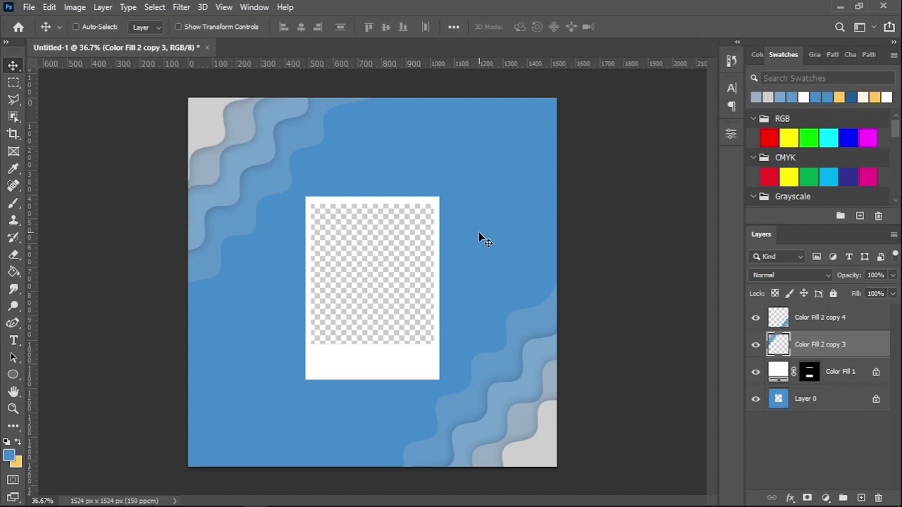
click(13, 83)
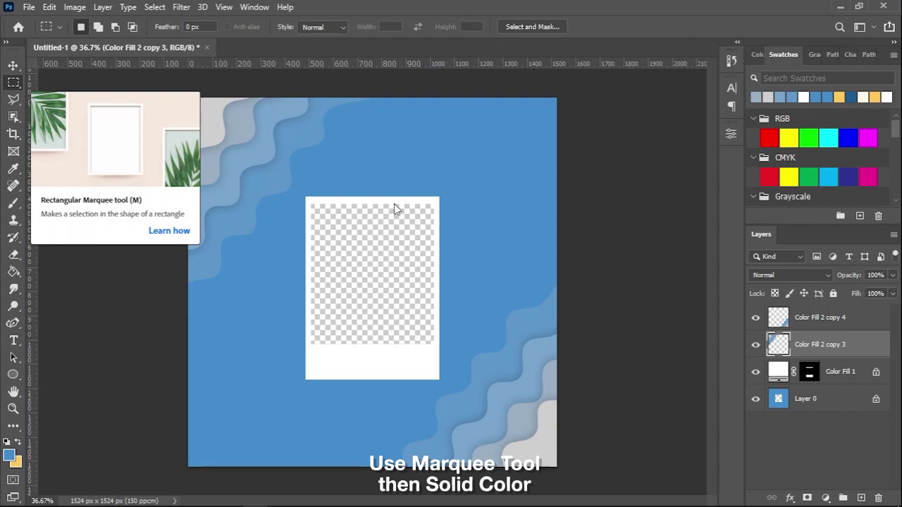
Step: Add a yellow #fdc85a Solid Color rectangle across the polaroid frame's top edge as tape
alt+scroll(328, 203, up, 5)
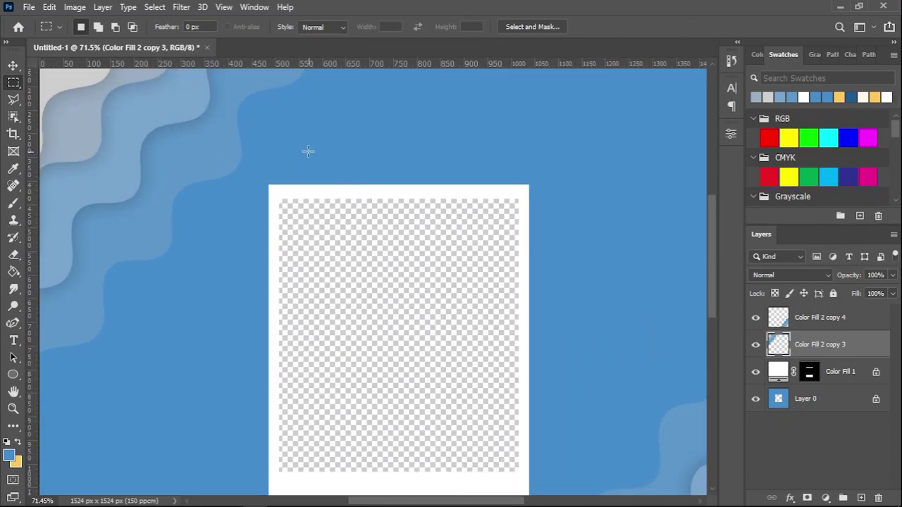
drag(305, 146, 498, 224)
drag(453, 198, 451, 198)
click(829, 499)
click(810, 262)
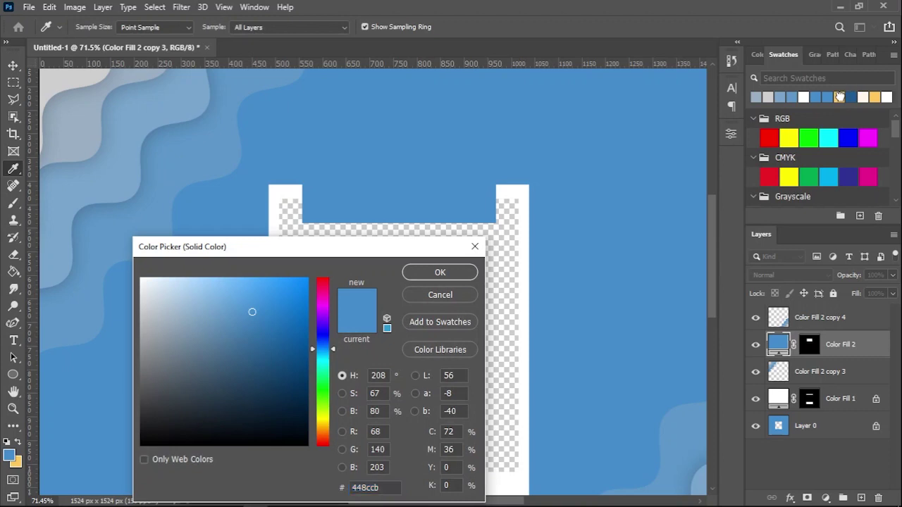
click(842, 97)
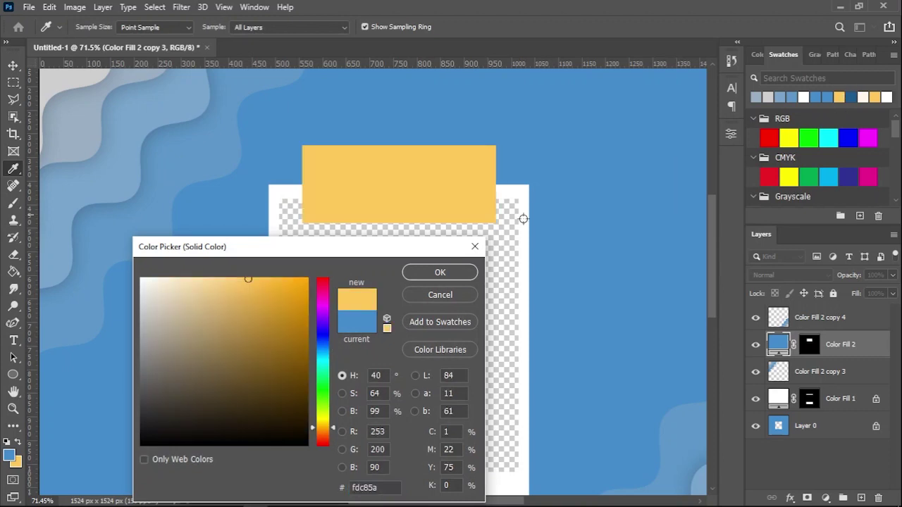
click(455, 273)
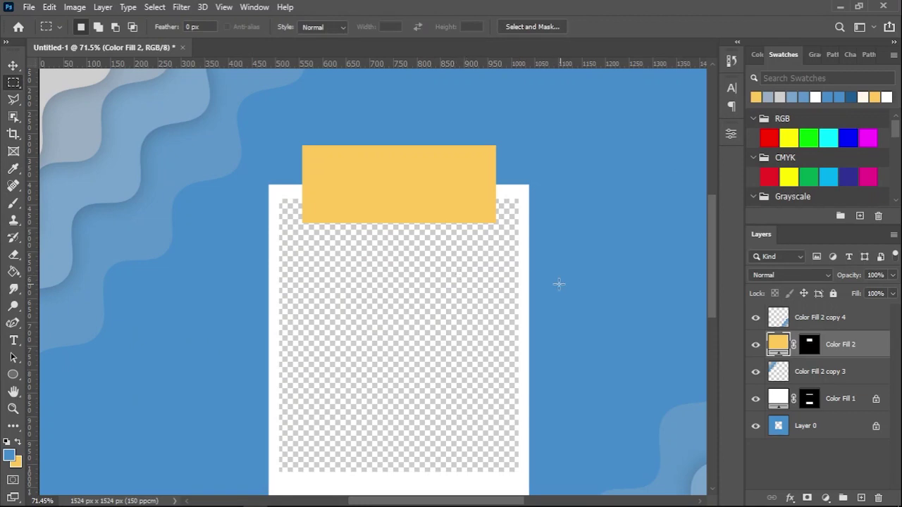
click(21, 324)
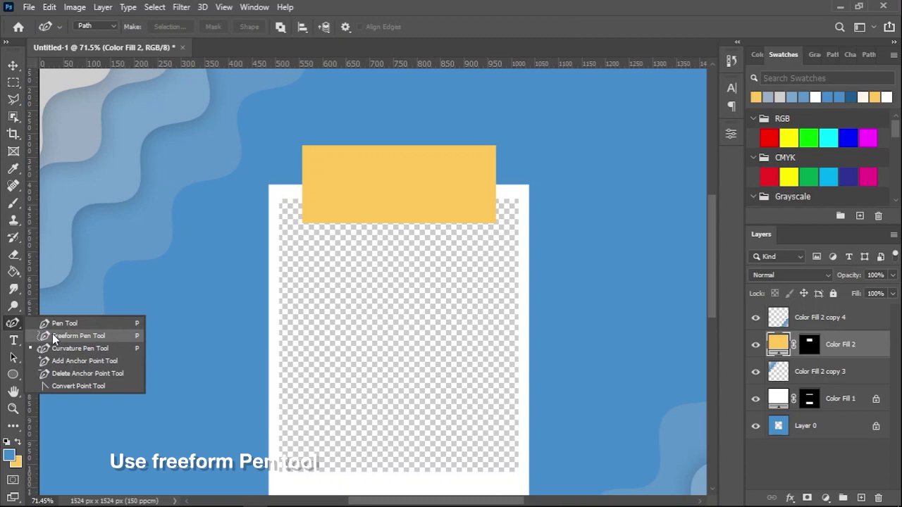
Step: Draw a closed zigzag Freeform Pen path along the tape's left edge, targeting Color Fill 2's mask
click(52, 336)
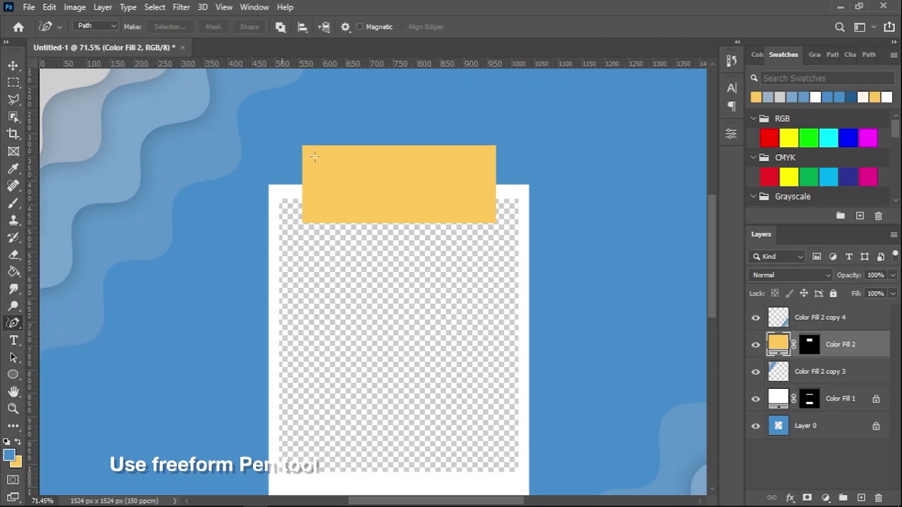
scroll(278, 144, up, 1)
scroll(278, 144, up, 2)
scroll(272, 152, up, 1)
scroll(354, 153, up, 2)
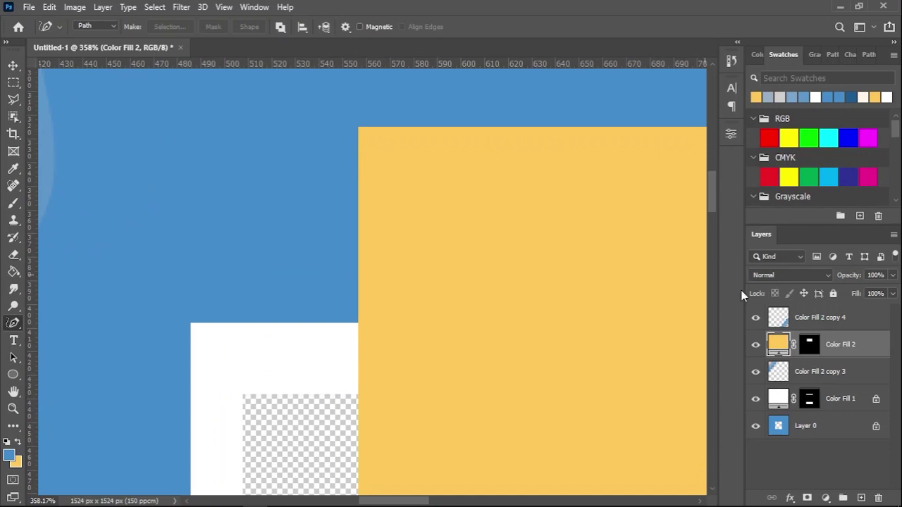
click(808, 343)
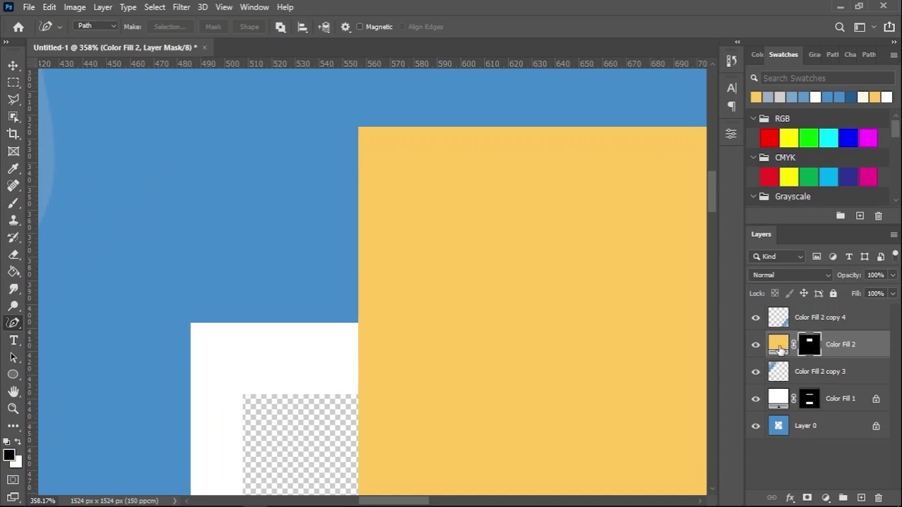
scroll(403, 172, down, 2)
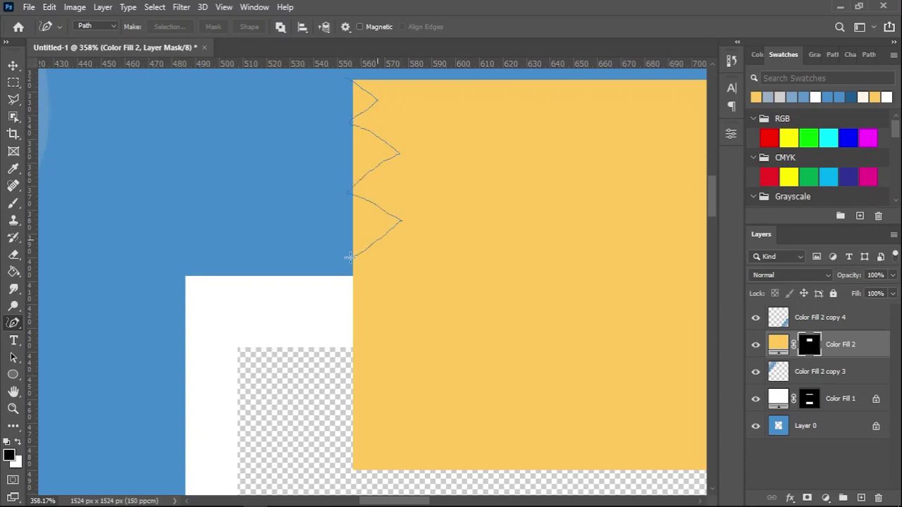
drag(349, 316, 326, 341)
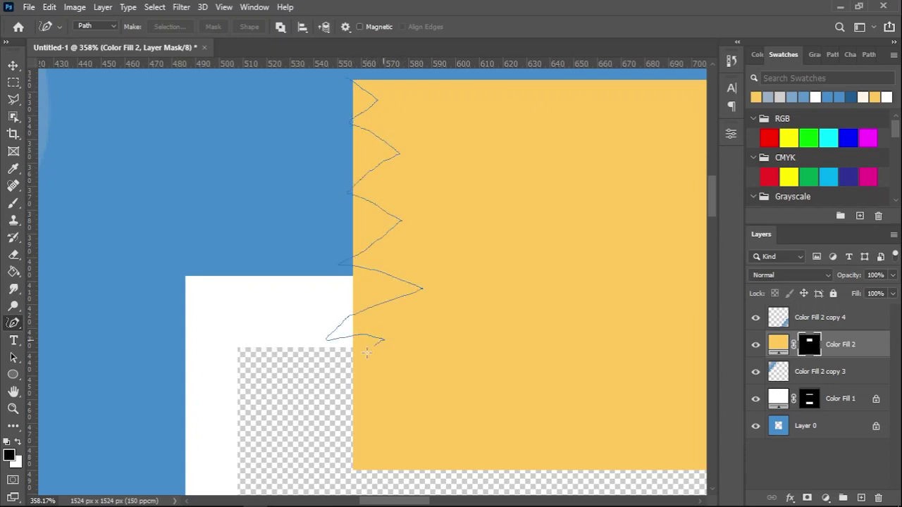
drag(273, 381, 322, 106)
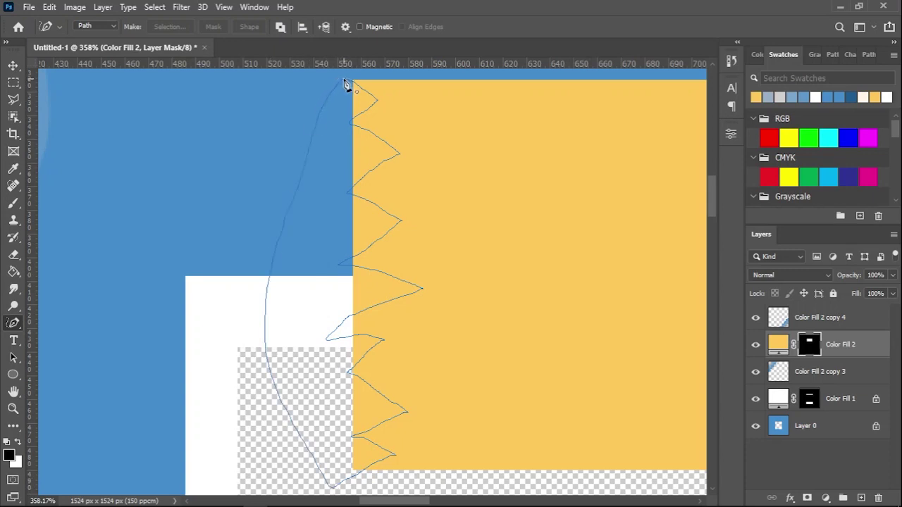
drag(343, 79, 344, 79)
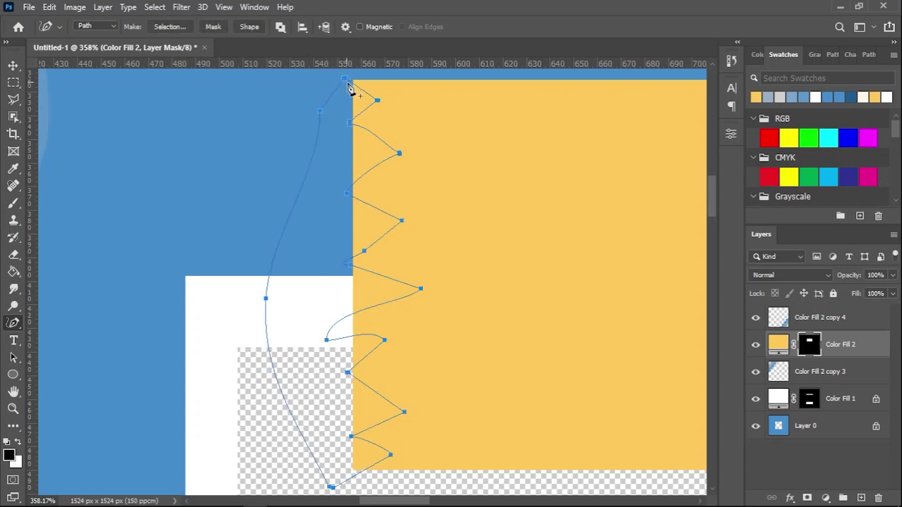
Step: Turn the left-edge path into a selection and fill Color Fill 2's mask black there
right_click(350, 145)
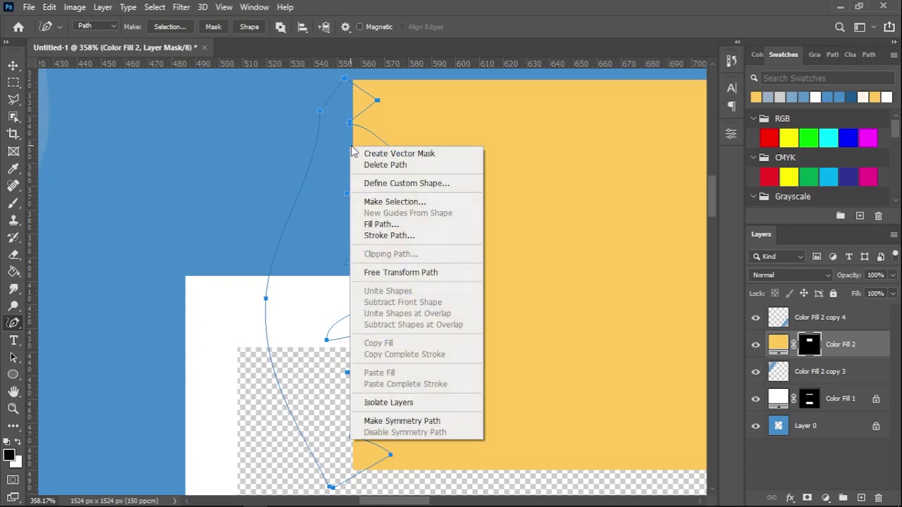
click(402, 200)
click(518, 126)
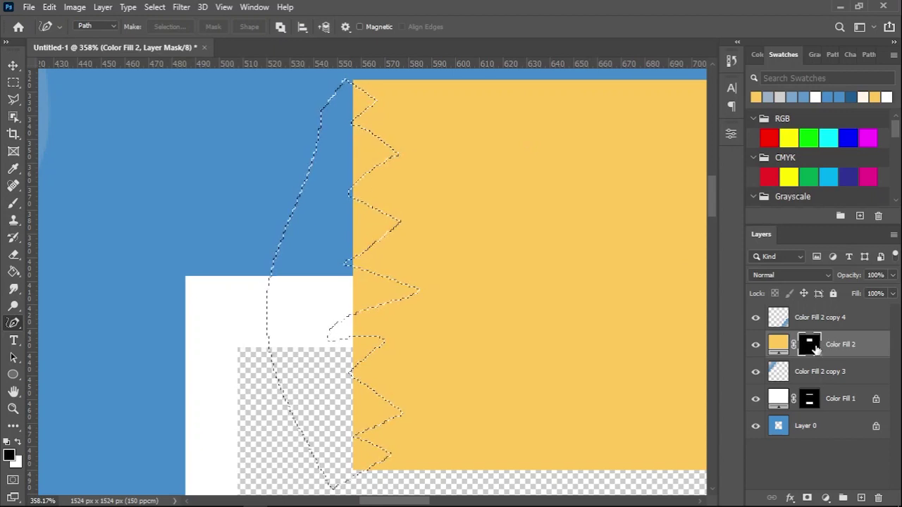
key(alt+Delete)
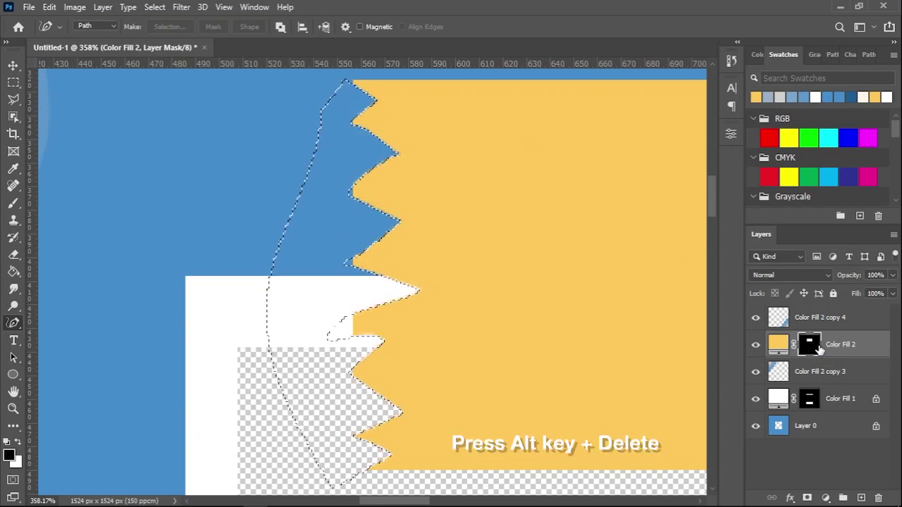
key(x)
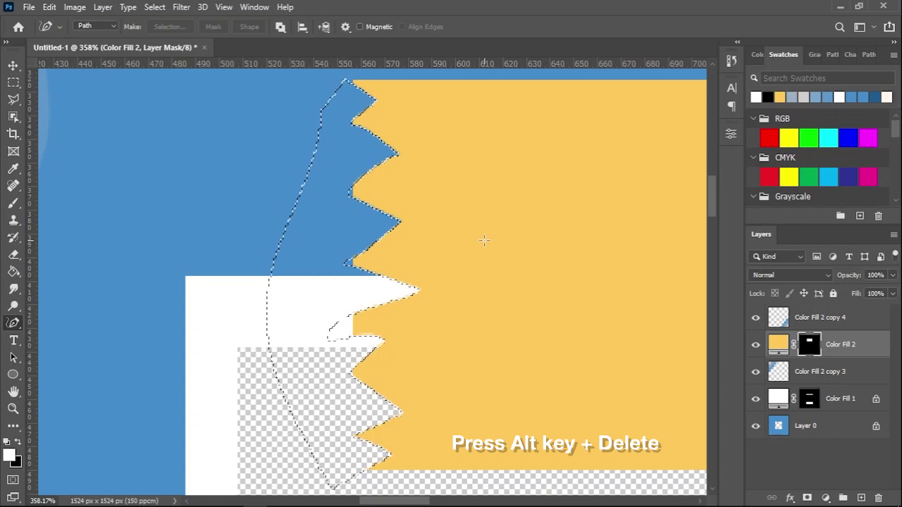
key(ctrl+d)
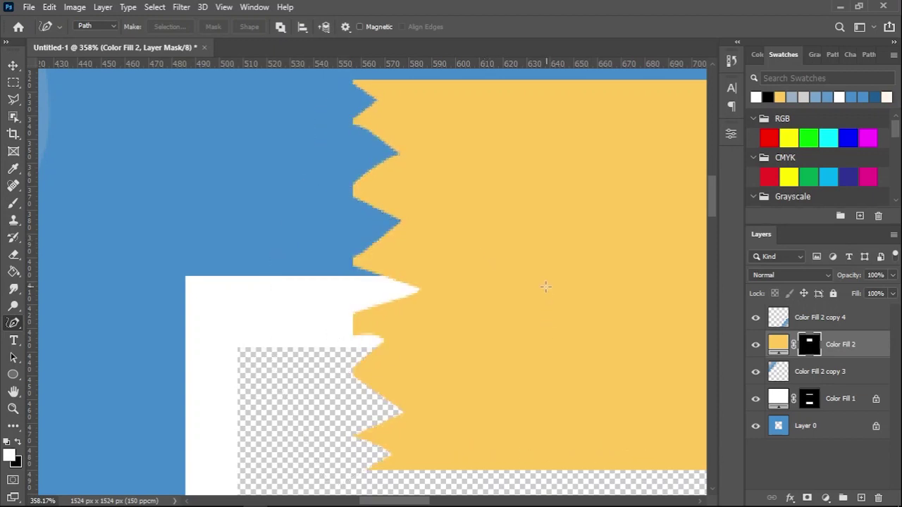
Step: Draw a closed zigzag path along the tape's right edge
key(v)
drag(542, 267, 418, 289)
mouse_move(483, 237)
mouse_down()
mouse_move(256, 273)
mouse_move(248, 298)
mouse_up()
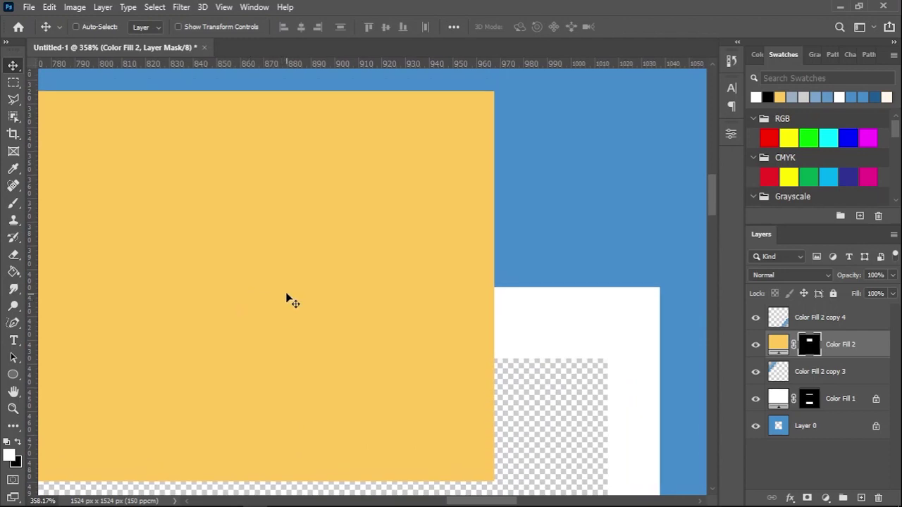
key(p)
click(511, 138)
click(465, 191)
click(522, 230)
click(507, 275)
click(471, 284)
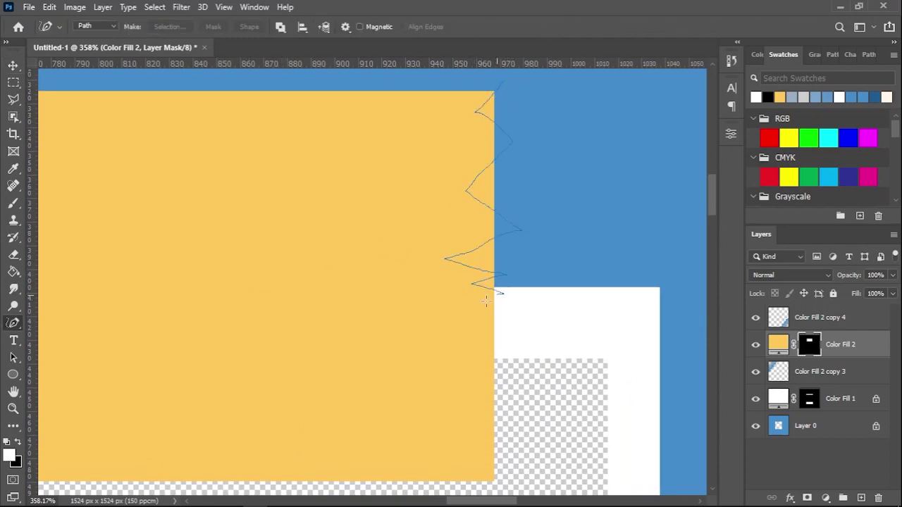
click(438, 337)
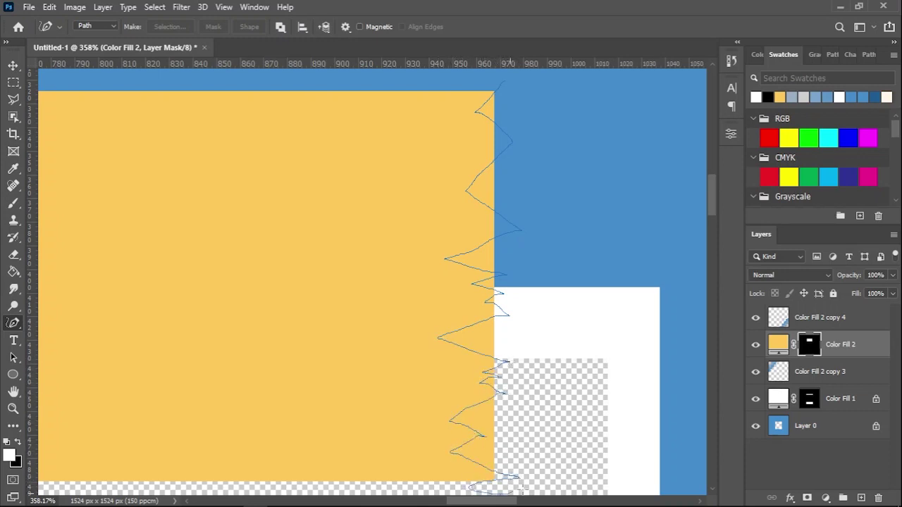
click(506, 81)
Step: Mask out the right-edge zigzag area so the tape's right end looks torn
right_click(512, 278)
click(542, 266)
click(520, 128)
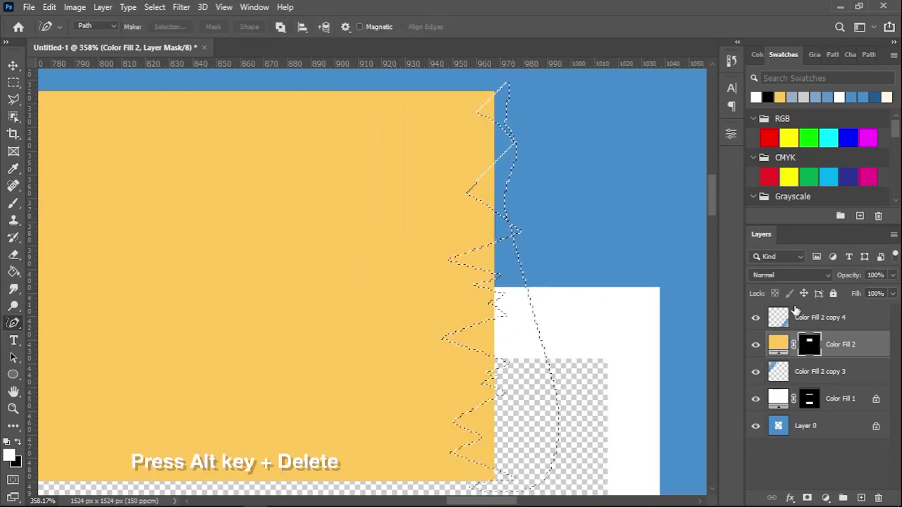
key(x)
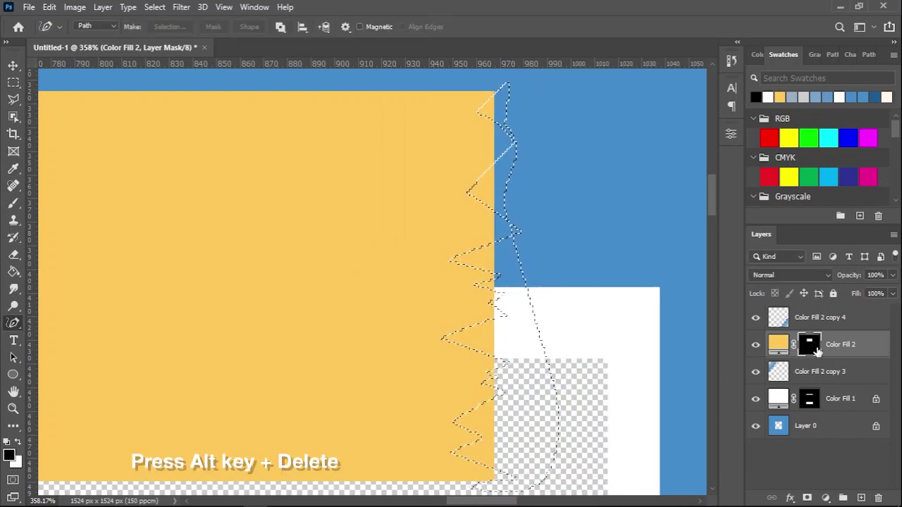
key(alt+Delete)
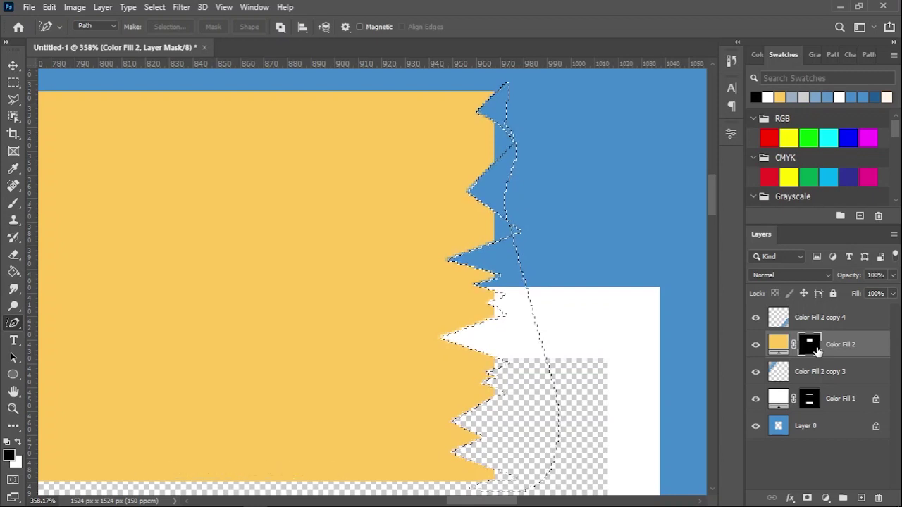
key(ctrl+d)
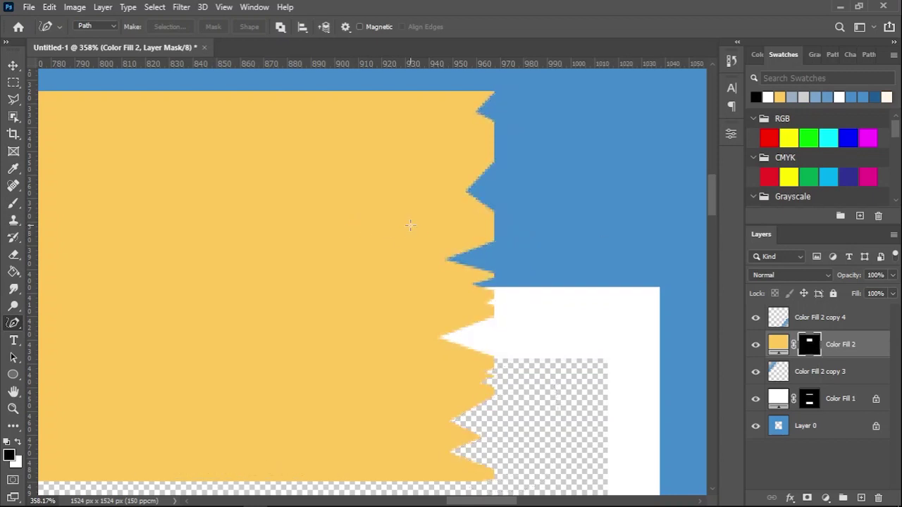
drag(427, 203, 328, 206)
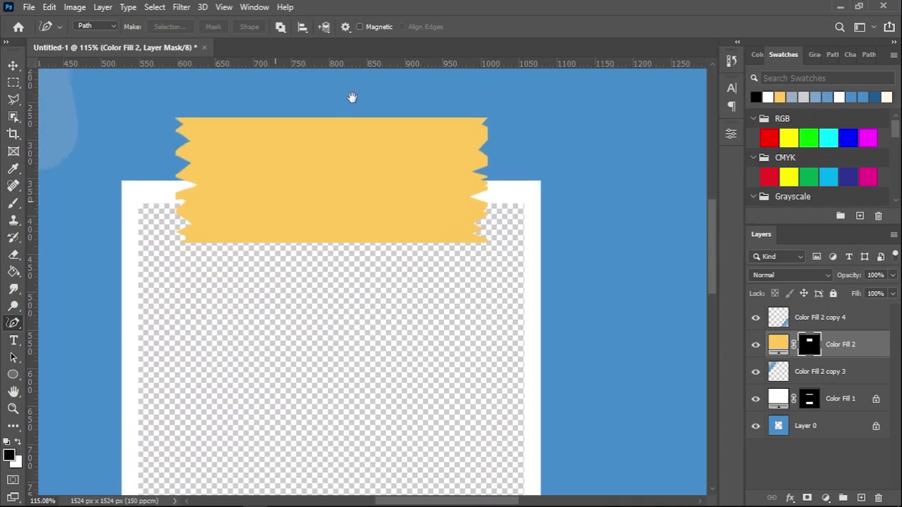
Step: Create a paragraph text box on the yellow tape and type GRAND WINNER
drag(321, 201, 385, 197)
key(t)
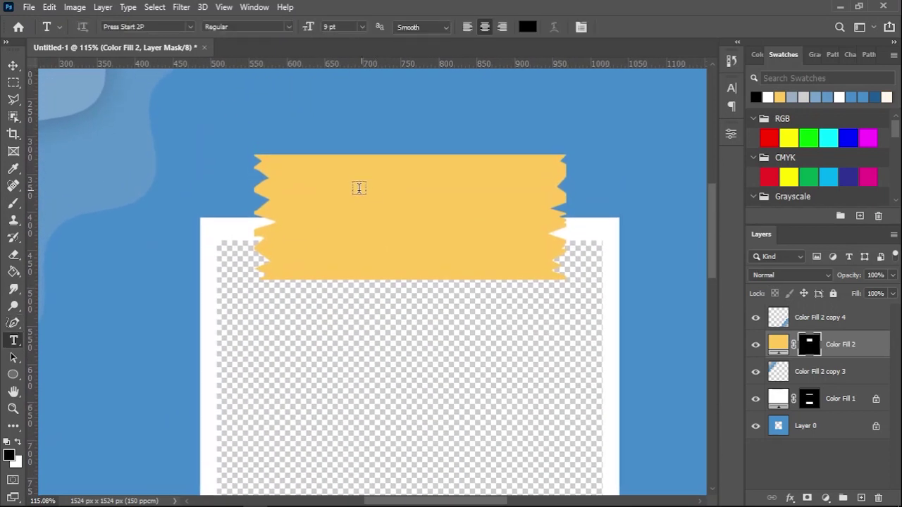
drag(315, 170, 483, 264)
drag(315, 170, 511, 261)
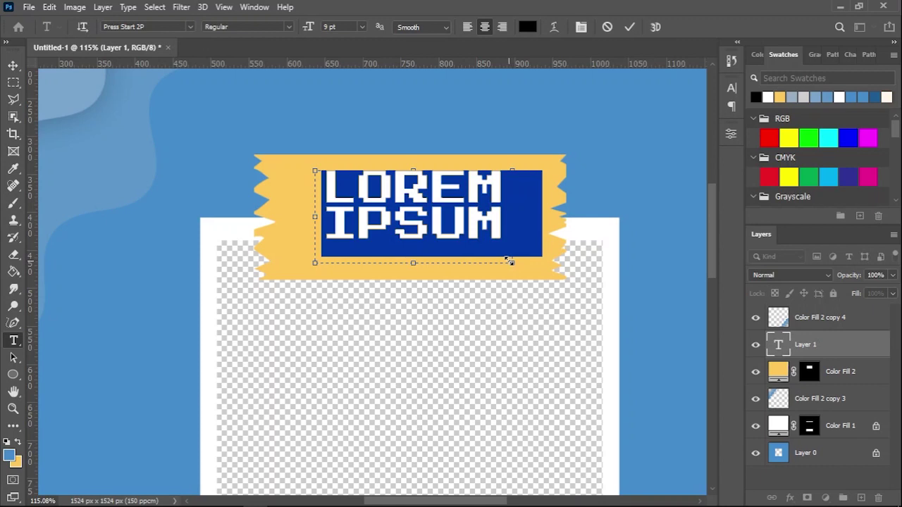
text(GRAND)
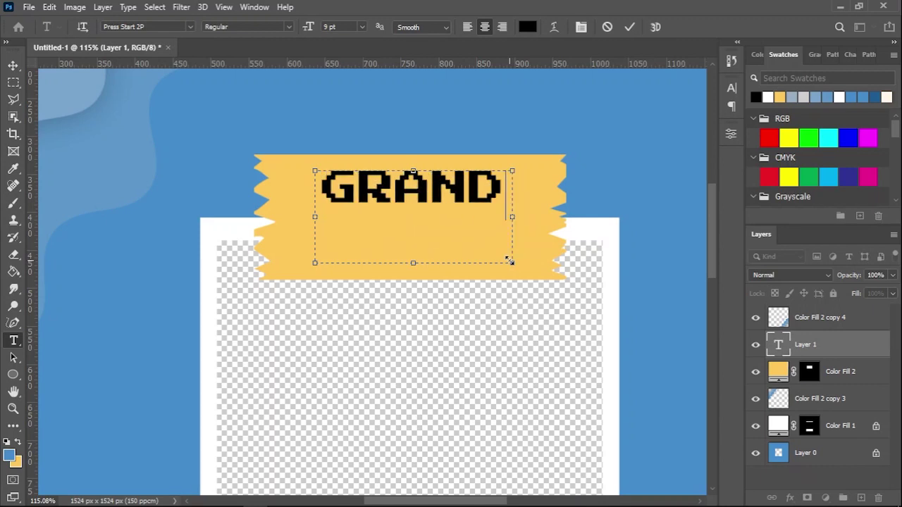
text( WINNE)
Step: Set the text to 8 pt size with 8 pt leading
key(ctrl+a)
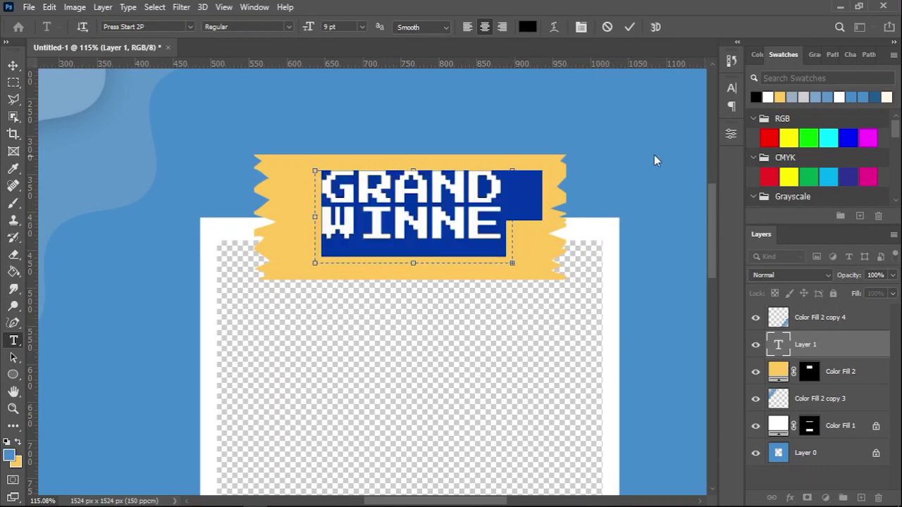
click(731, 88)
click(603, 123)
text(8)
key(Return)
click(689, 123)
text(7)
key(Return)
text(8)
key(Return)
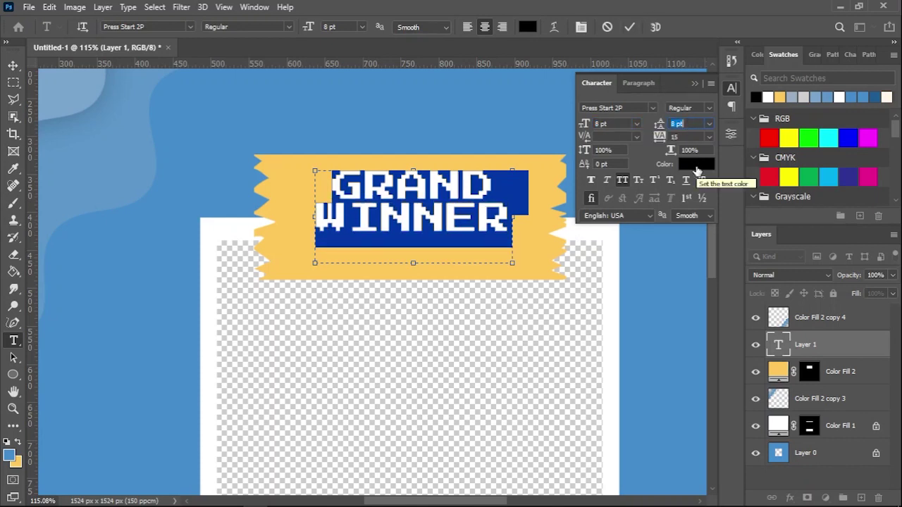
Step: Colour the GRAND WINNER text blue and commit it
click(696, 164)
click(399, 117)
drag(268, 338, 269, 350)
click(420, 272)
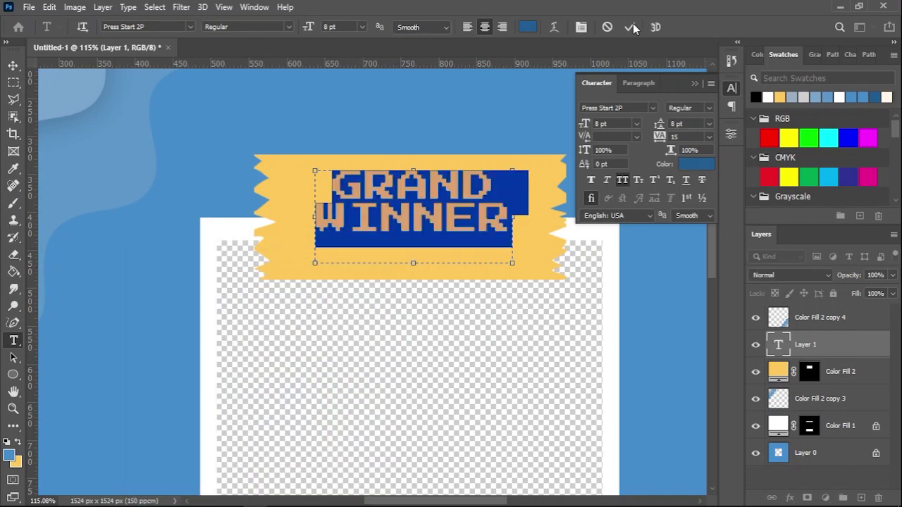
click(629, 27)
key(v)
click(616, 137)
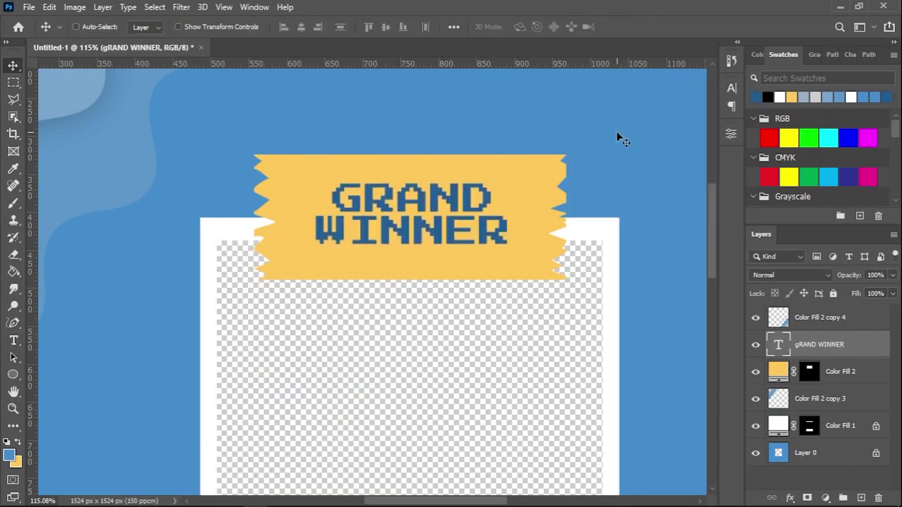
key(ctrl+0)
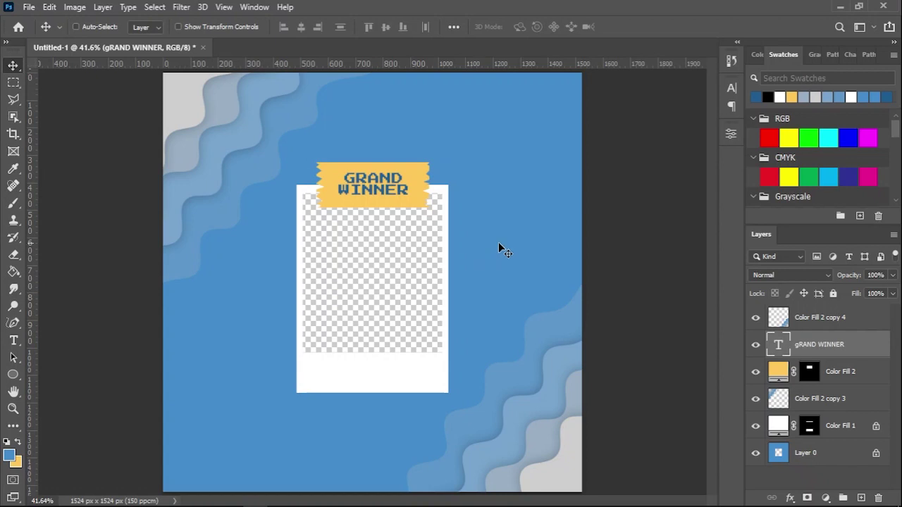
Step: Move the text and tape layers above Color Fill 2 copy 4 and group them as Grand Winner
shift+click(857, 374)
drag(861, 372, 857, 310)
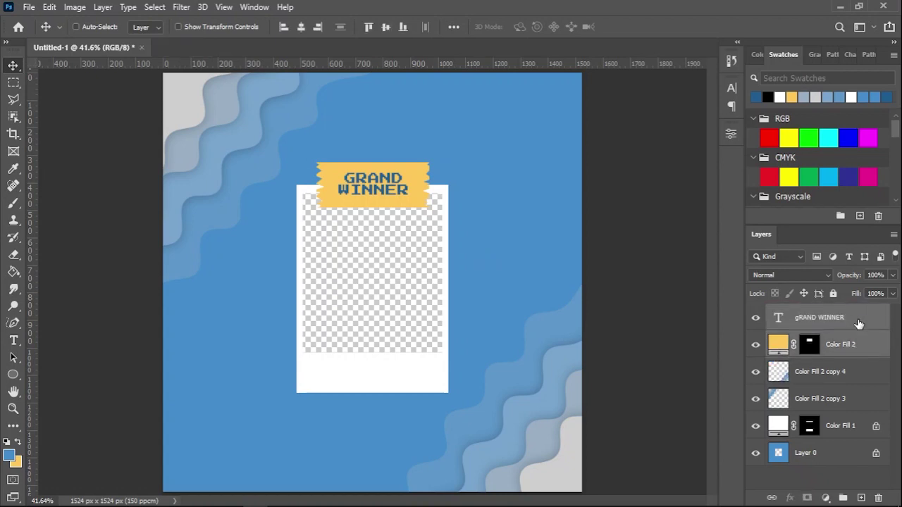
key(ctrl+g)
double_click(814, 315)
text(c)
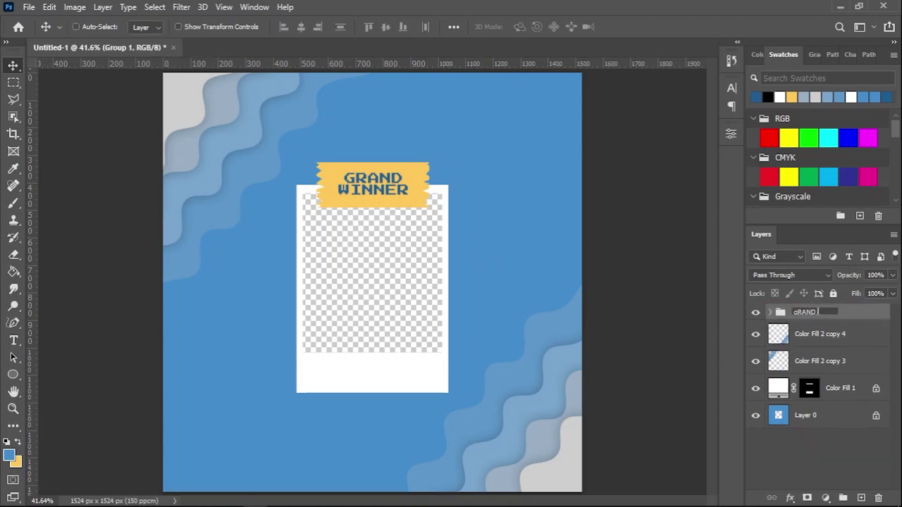
key(BackSpace)
key(BackSpace)
key(BackSpace)
text(inner)
key(Return)
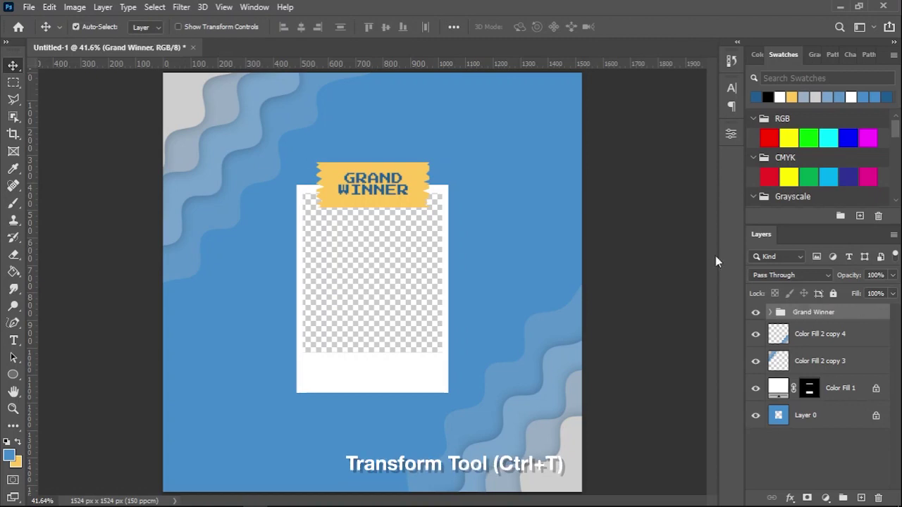
Step: Tilt the Grand Winner group about -5° so its right side rises
key(ctrl+t)
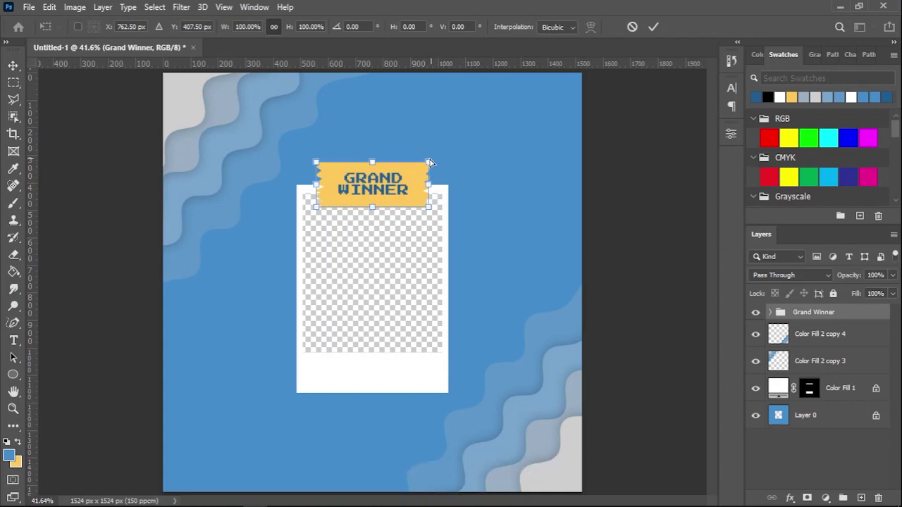
drag(429, 163, 429, 151)
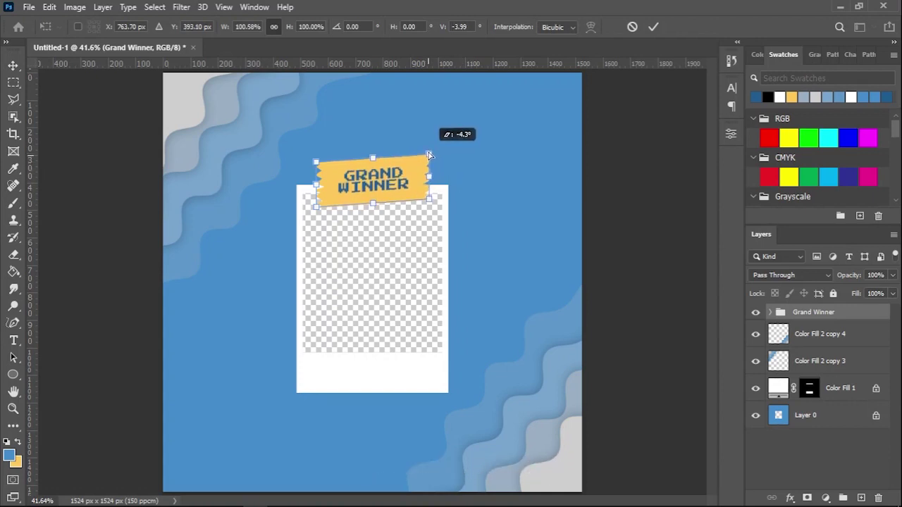
click(653, 27)
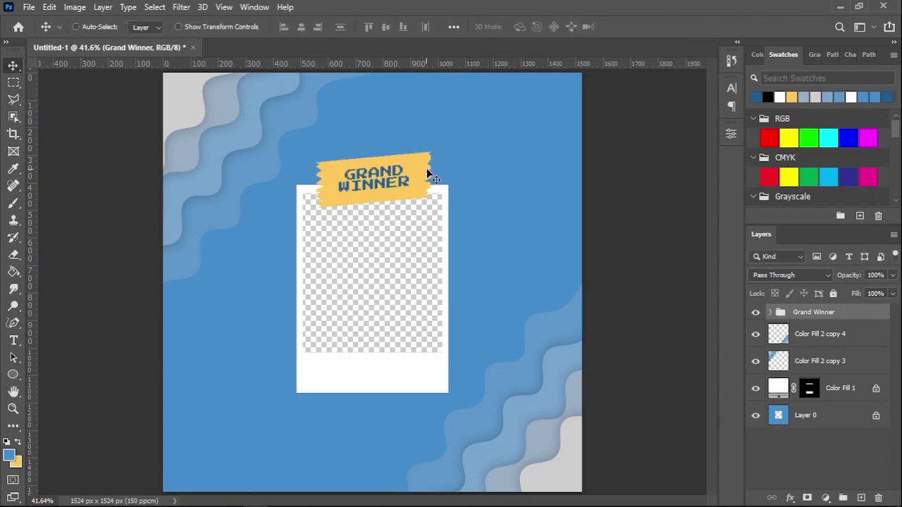
click(817, 339)
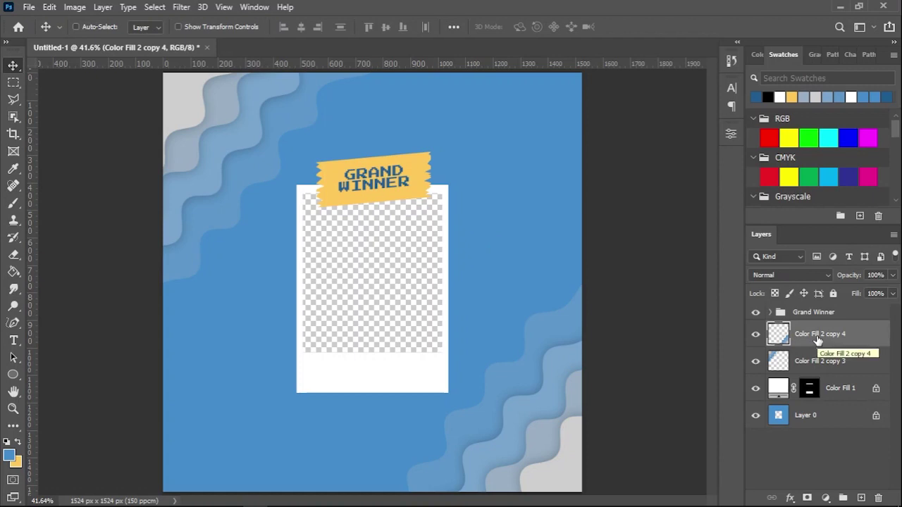
Step: Duplicate the Color Fill 2 copy 4 wave layer as copy 5 and flip it vertically
click(811, 362)
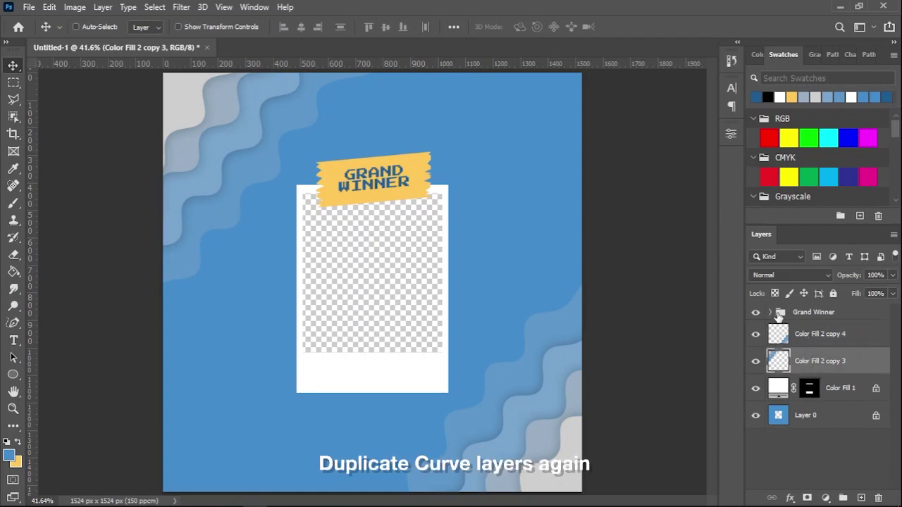
key(alt+bracketright)
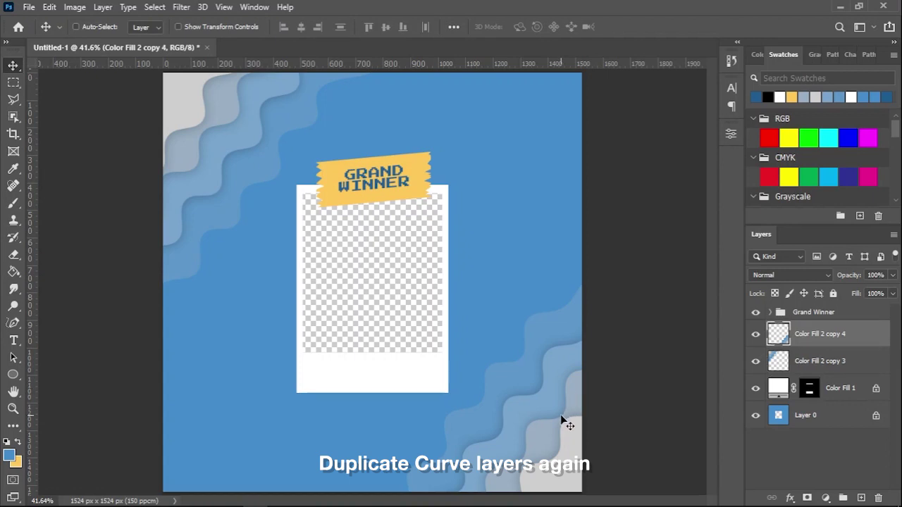
drag(561, 415, 580, 170)
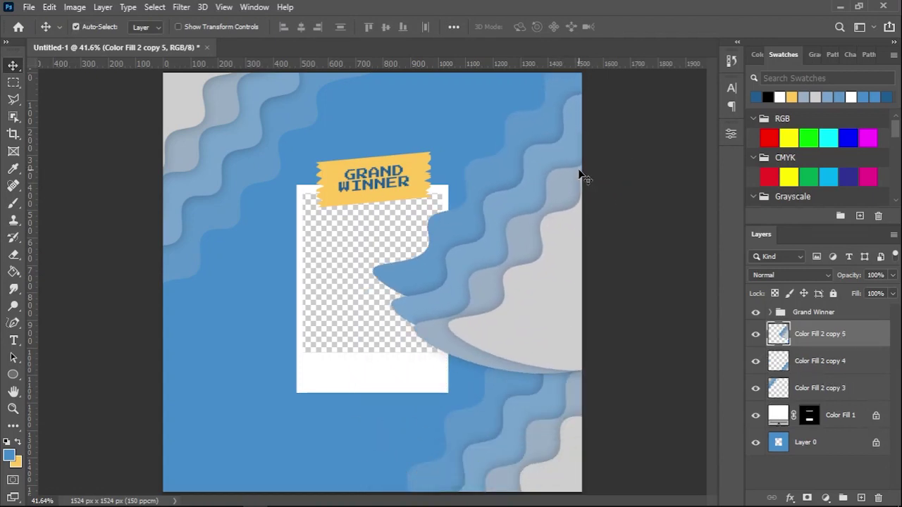
key(ctrl+t)
right_click(566, 181)
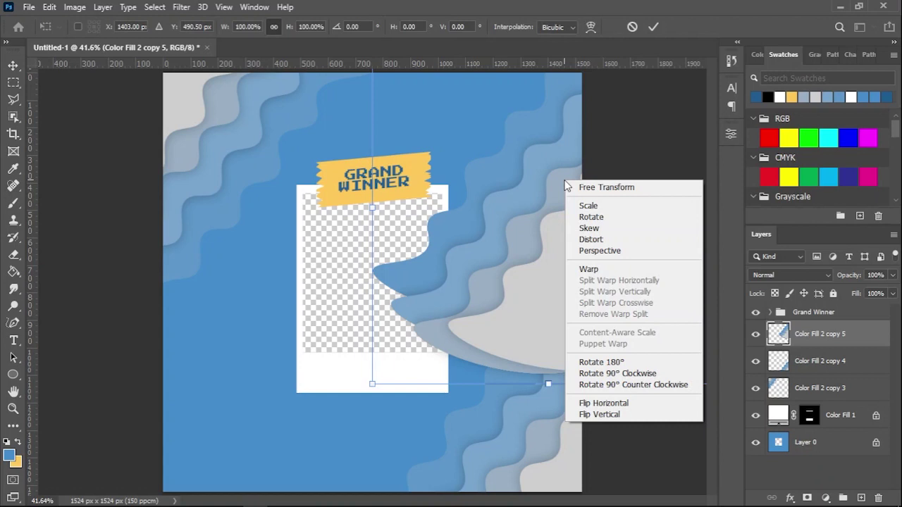
click(599, 414)
Step: Scale the flipped waves to about 75% and fit them into the top-right corner
drag(546, 224, 528, 143)
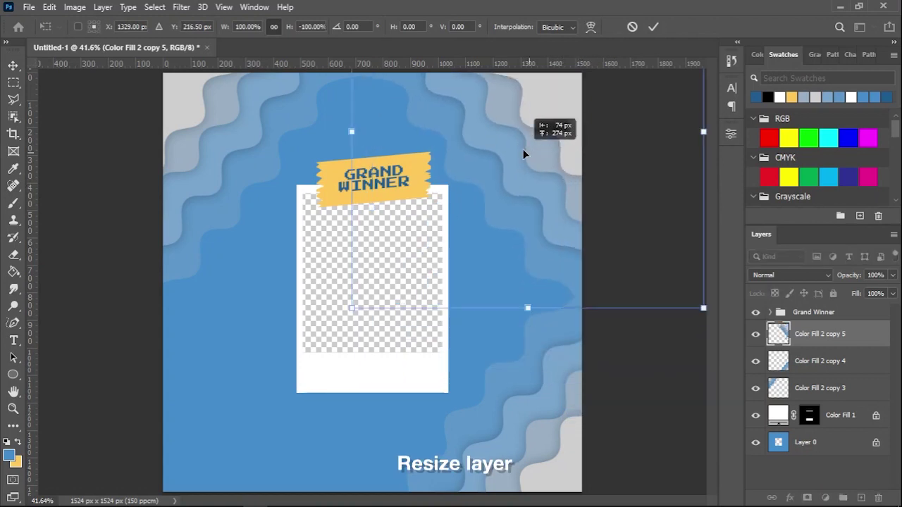
mouse_move(704, 315)
mouse_down()
mouse_move(610, 149)
mouse_move(626, 156)
mouse_move(686, 150)
mouse_up()
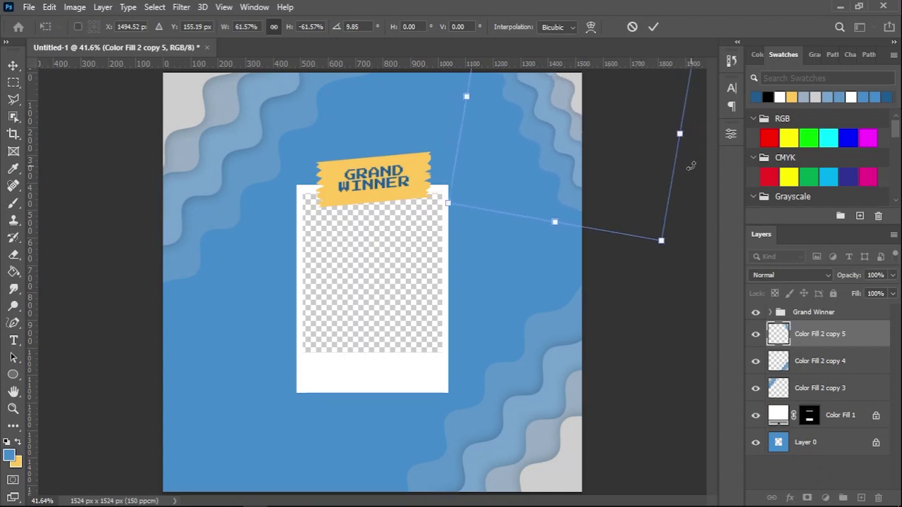
drag(650, 145, 649, 161)
drag(681, 235, 727, 283)
drag(638, 197, 613, 149)
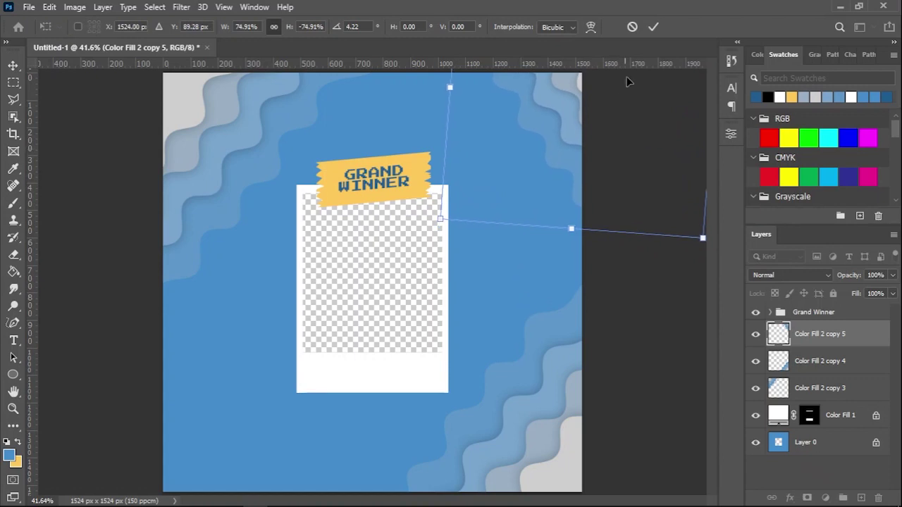
scroll(487, 218, down, 2)
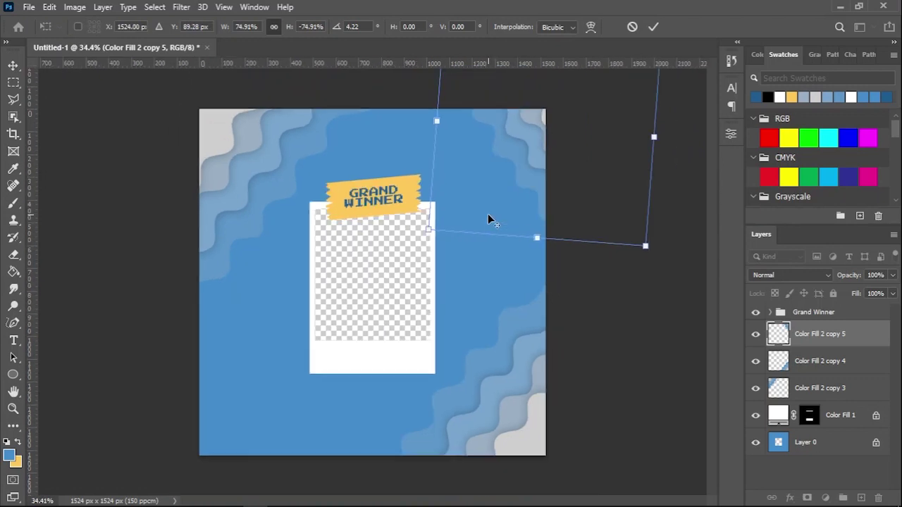
click(653, 27)
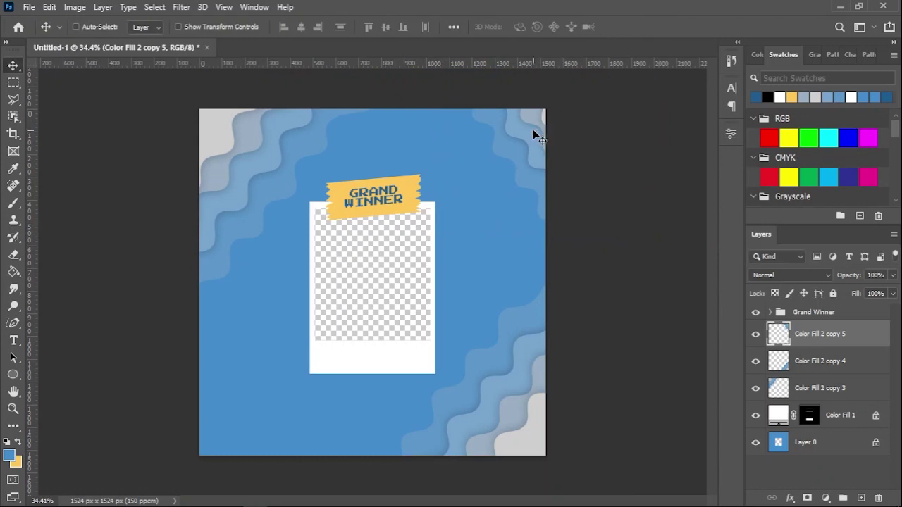
Step: Draw a circular elliptical selection near the top-right corner
click(19, 82)
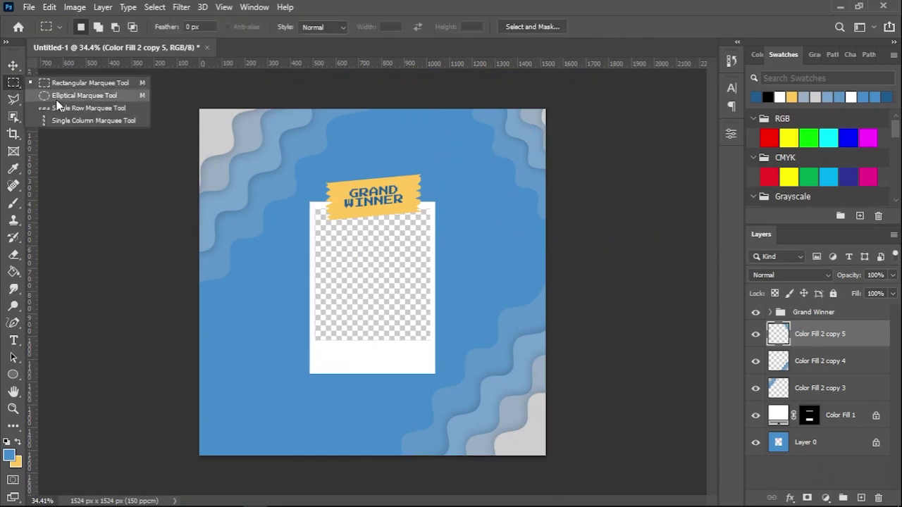
click(77, 95)
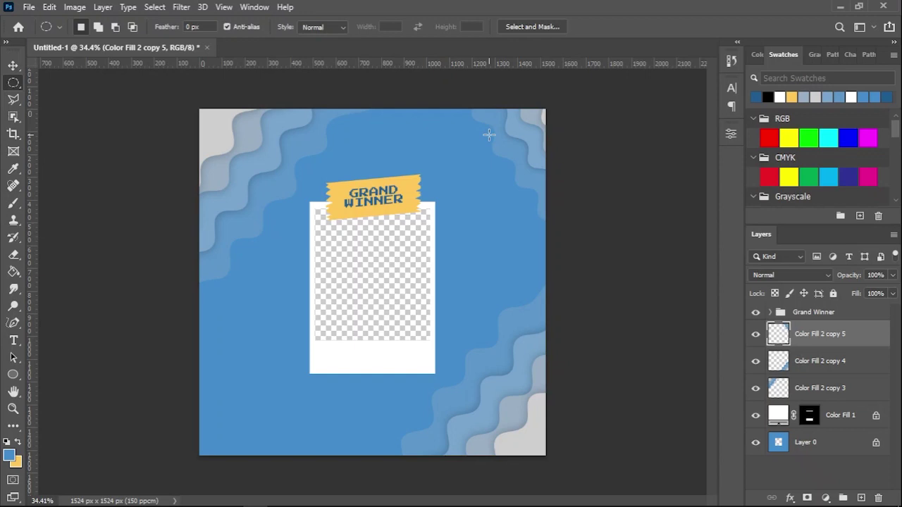
drag(488, 134, 556, 203)
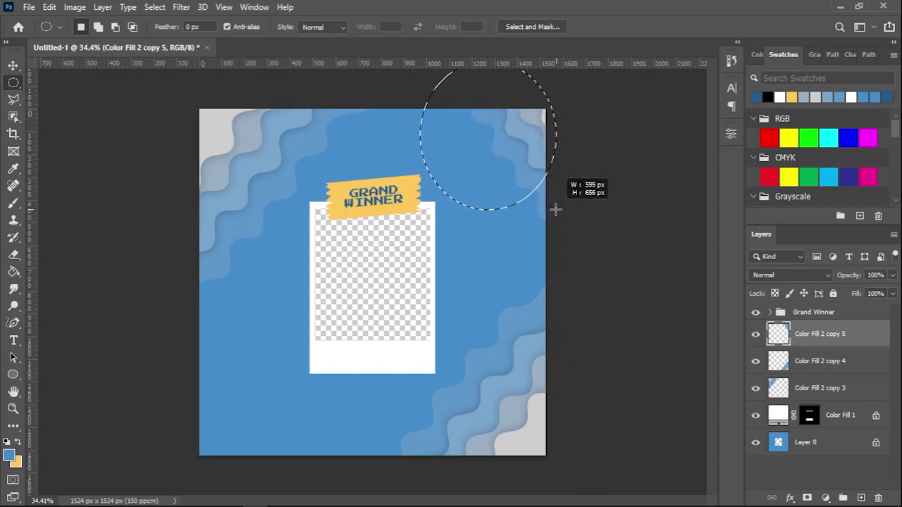
drag(556, 203, 569, 218)
drag(482, 153, 525, 154)
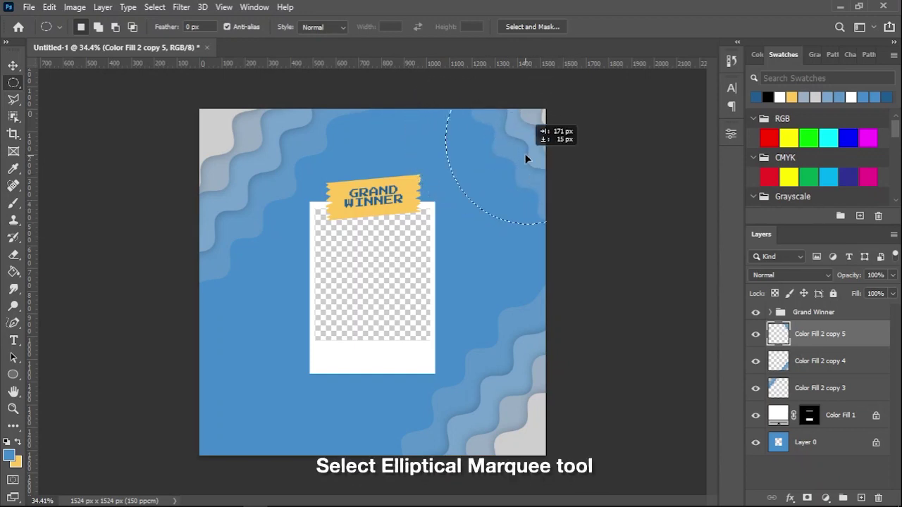
Step: Fill the circle yellow as Color Fill 3, tucked below the top-right waves in the corner
click(826, 497)
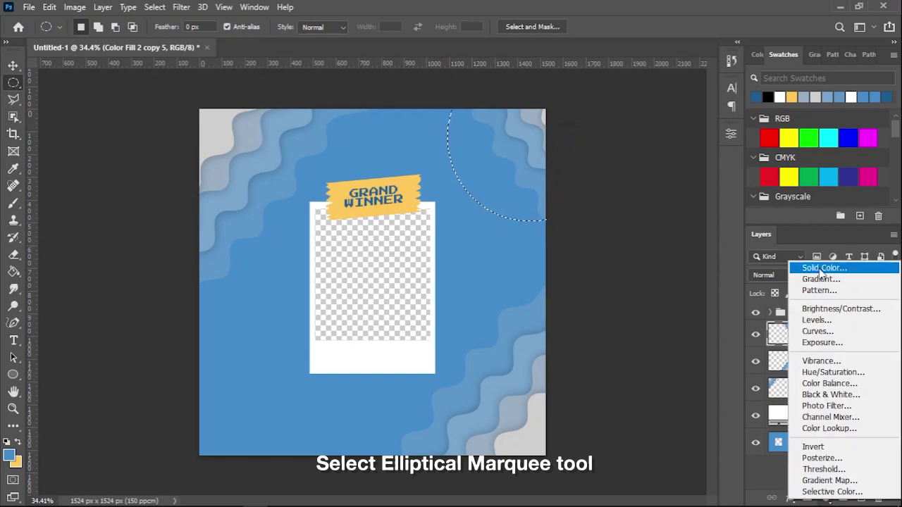
click(819, 268)
click(792, 97)
key(Return)
key(m)
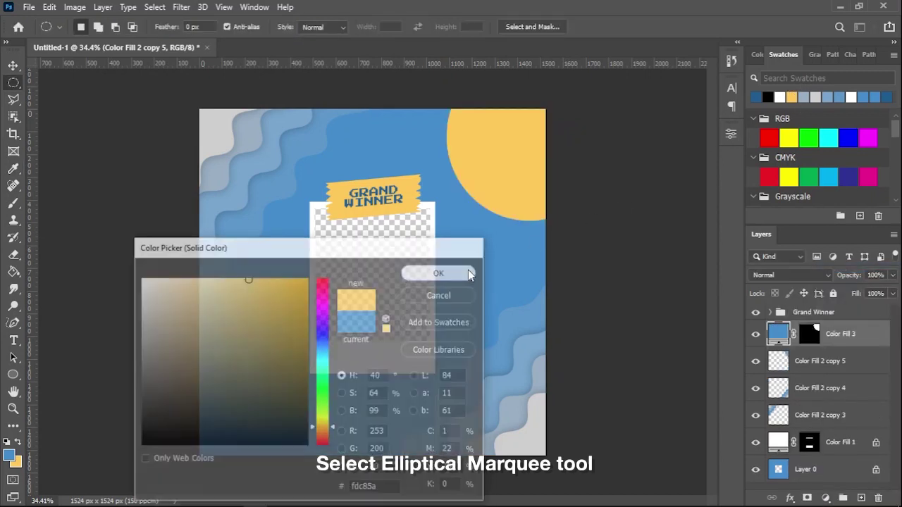
drag(858, 337, 842, 377)
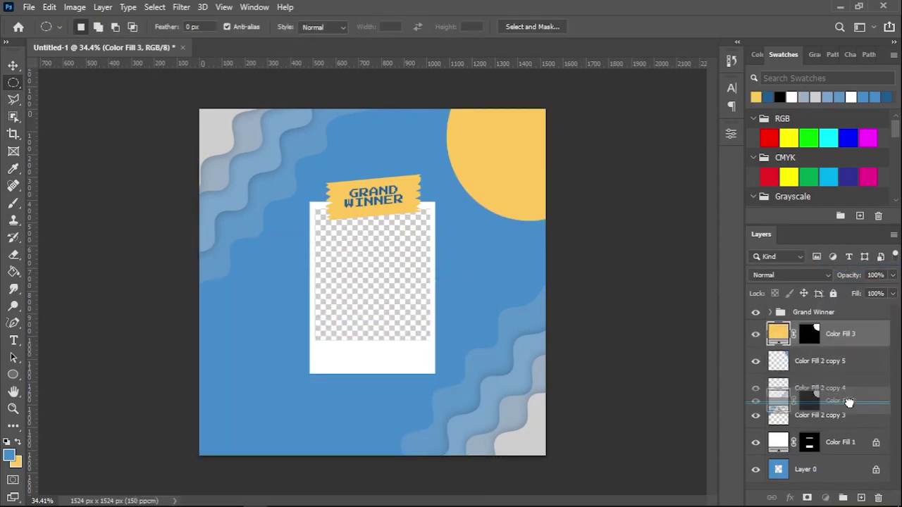
key(v)
drag(512, 191, 496, 173)
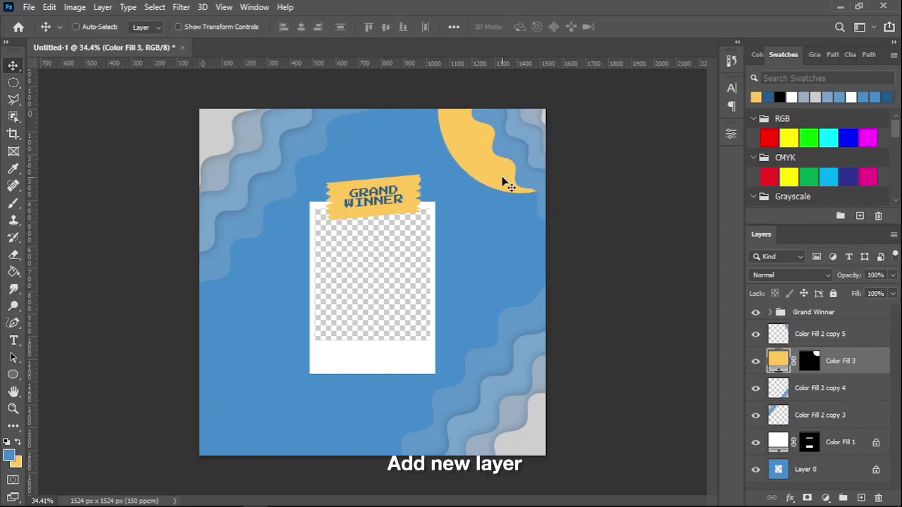
click(861, 498)
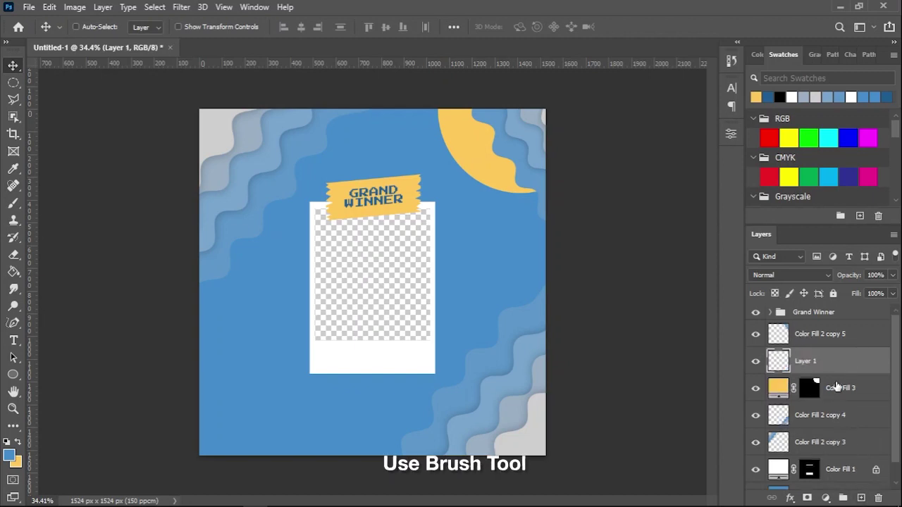
Step: Set up a soft, smaller Brush with a near-black foreground colour
key(b)
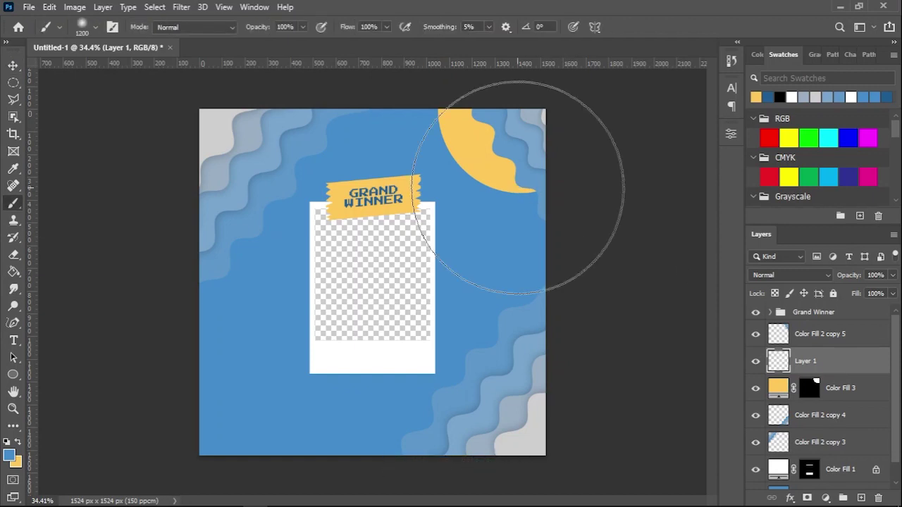
right_click(522, 187)
mouse_move(664, 222)
mouse_down()
mouse_move(606, 221)
mouse_move(667, 224)
mouse_move(659, 224)
mouse_up()
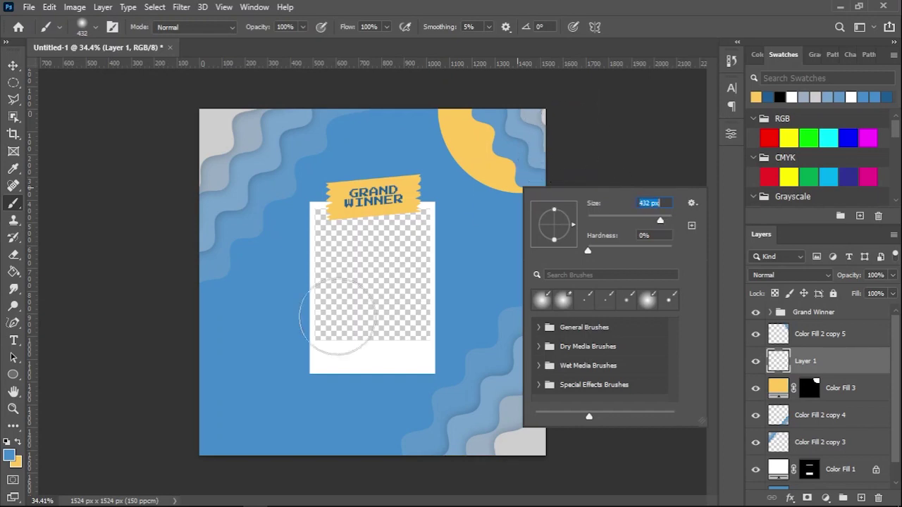
click(9, 456)
drag(237, 336, 131, 417)
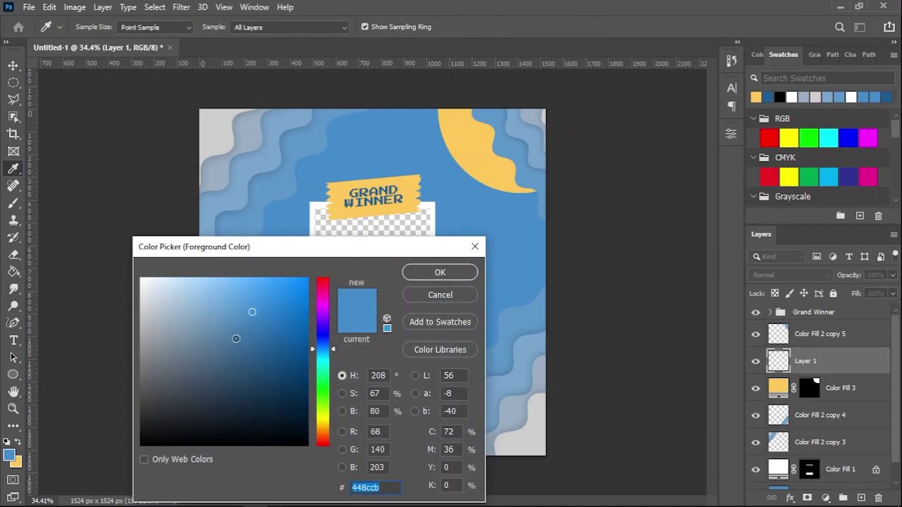
click(440, 272)
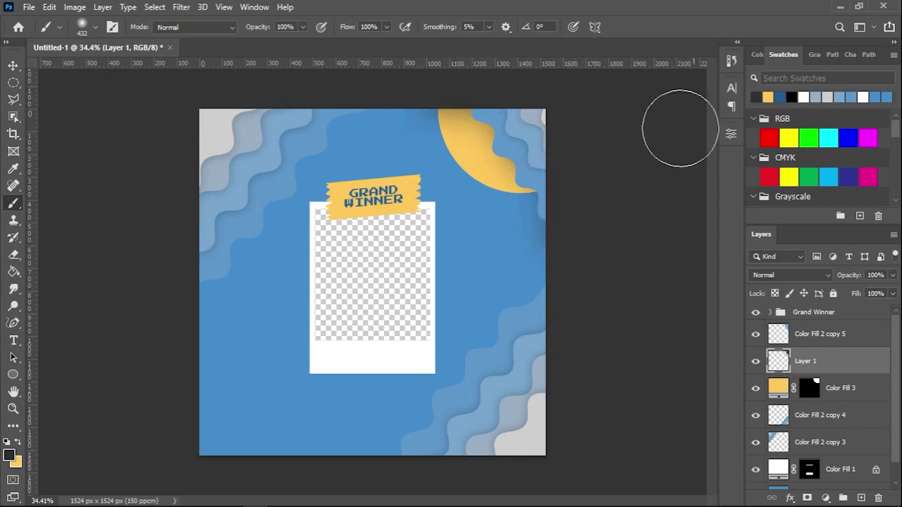
Step: Rename the new layer above the moon to shadow, then select Color Fill 2 copy 3
key(v)
double_click(811, 365)
text(shadow)
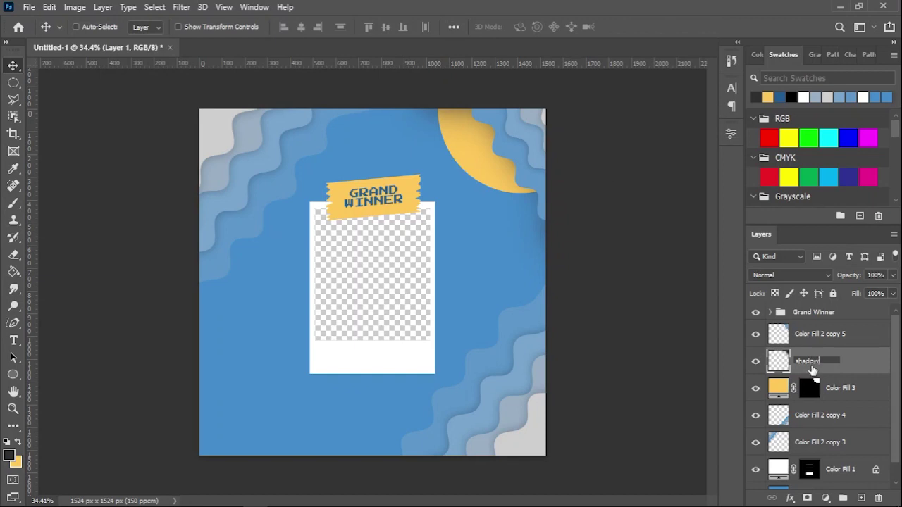
key(Return)
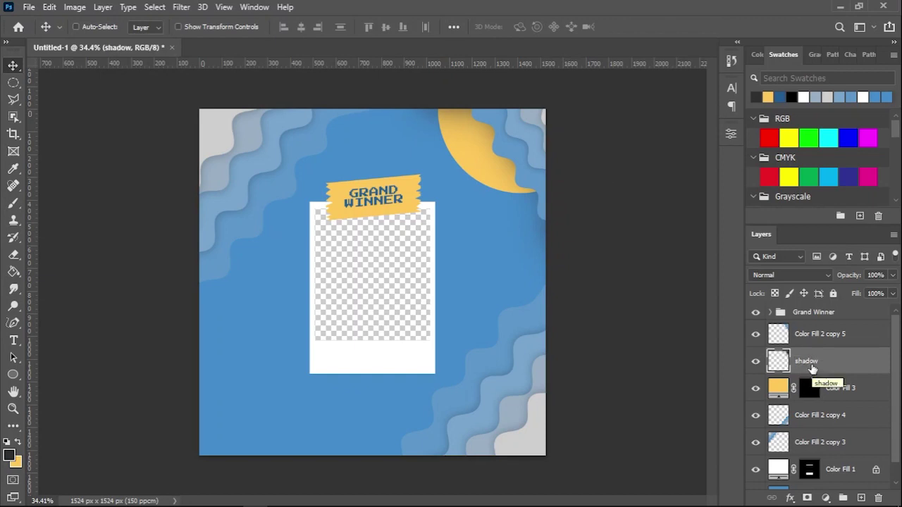
click(856, 389)
scroll(842, 402, down, 1)
scroll(833, 399, up, 1)
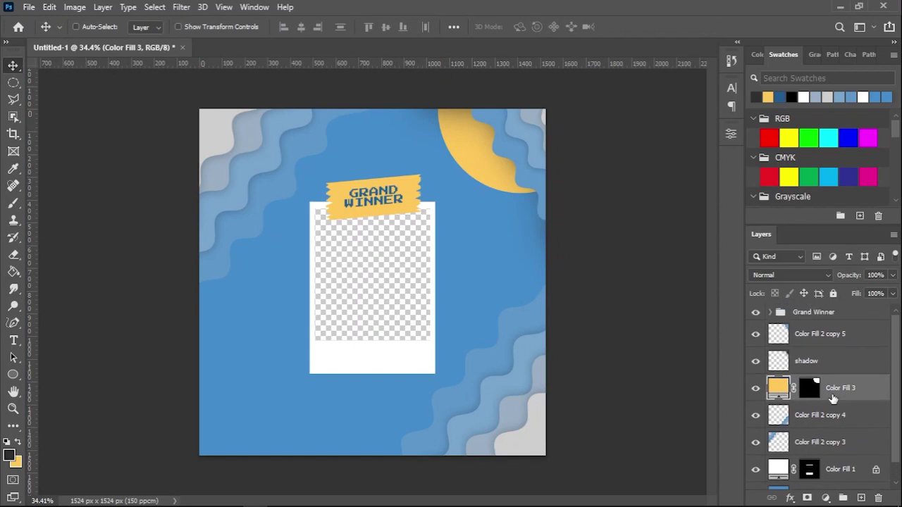
click(825, 442)
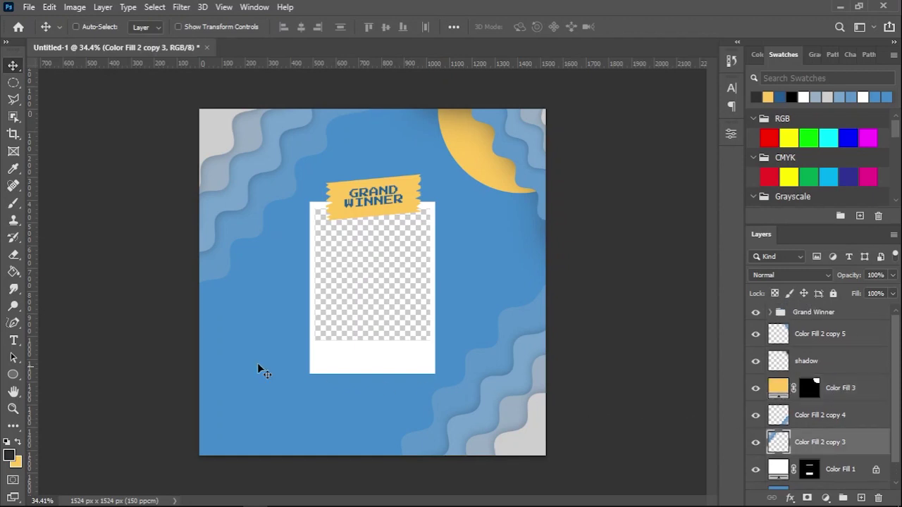
Step: Switch to the Curvature Pen Tool and zoom in on the blue area right of the frame
click(15, 323)
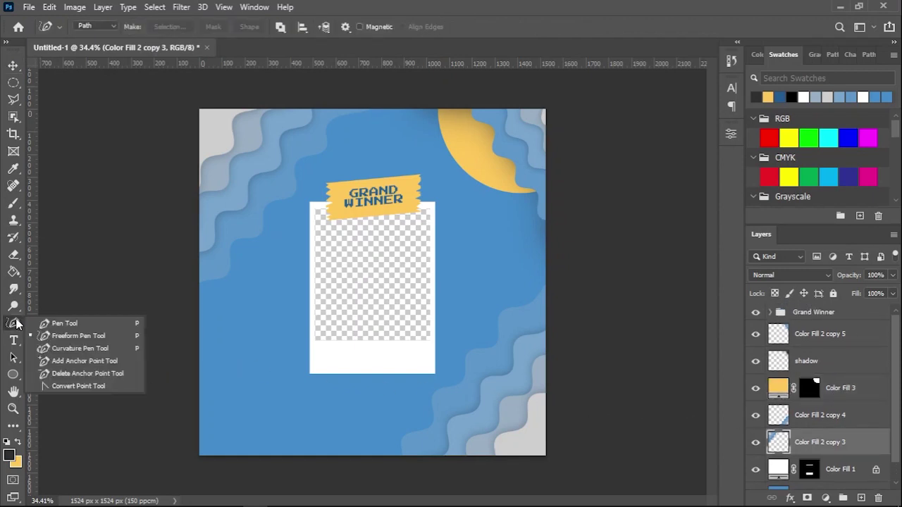
click(71, 348)
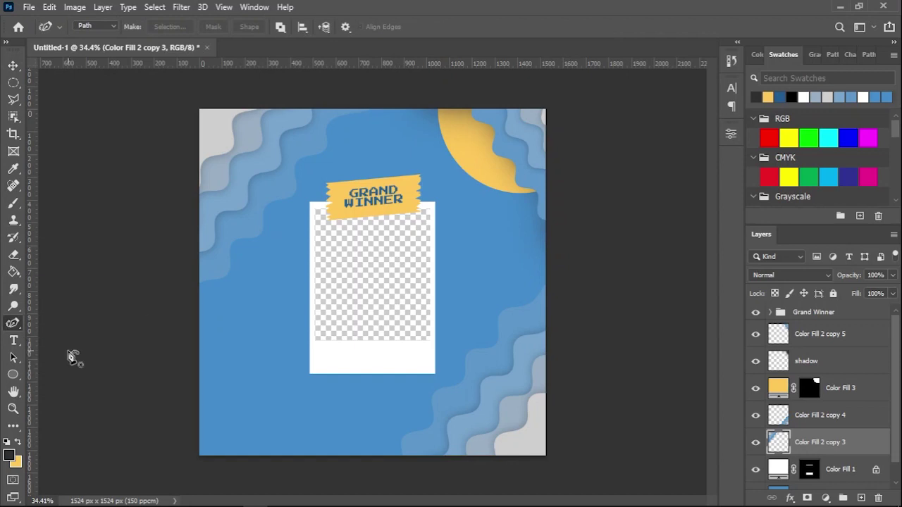
scroll(452, 301, up, 2)
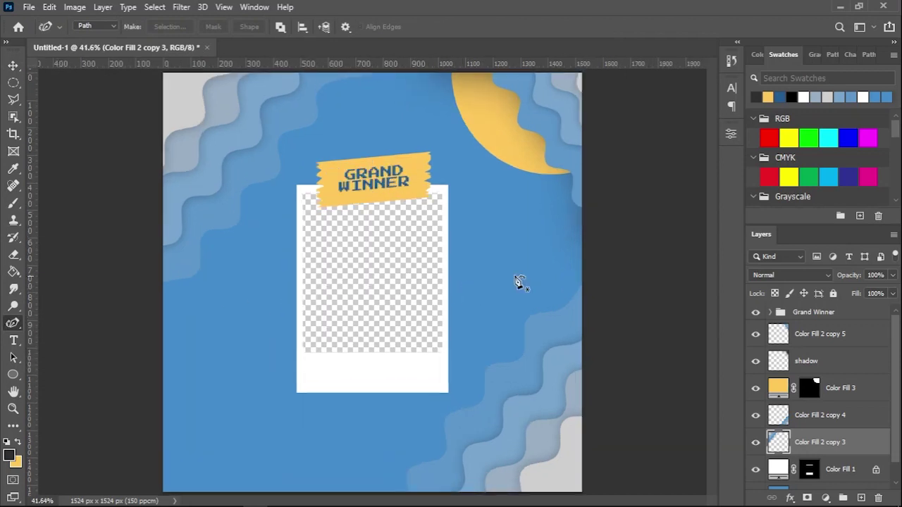
scroll(469, 291, up, 2)
scroll(503, 262, up, 1)
scroll(493, 252, up, 2)
scroll(506, 233, up, 1)
Step: Draw a closed four-pointed star path on the blue background
click(516, 215)
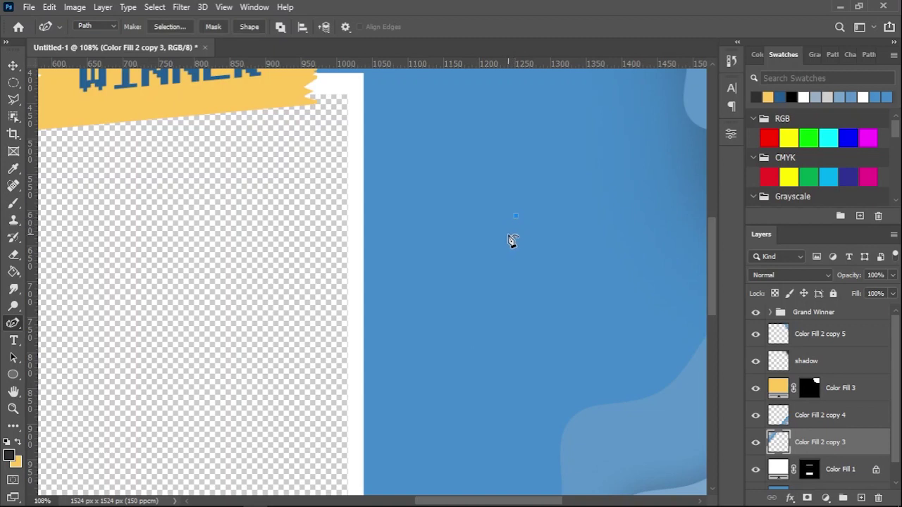
click(504, 241)
click(482, 255)
drag(482, 259, 506, 260)
click(515, 280)
click(523, 260)
click(544, 253)
click(517, 215)
Step: Drag the star's left and right side anchors outward to lengthen its arms
click(517, 288)
drag(546, 252, 553, 253)
drag(482, 256, 475, 254)
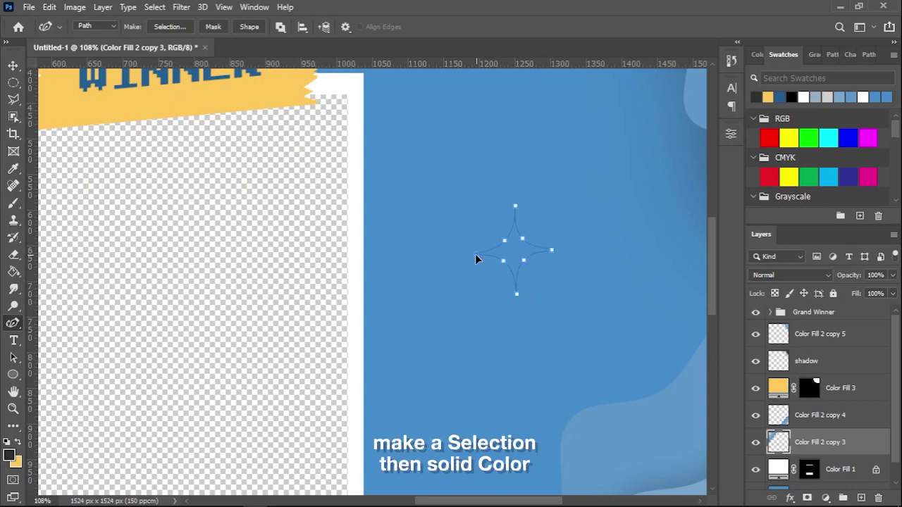
right_click(517, 250)
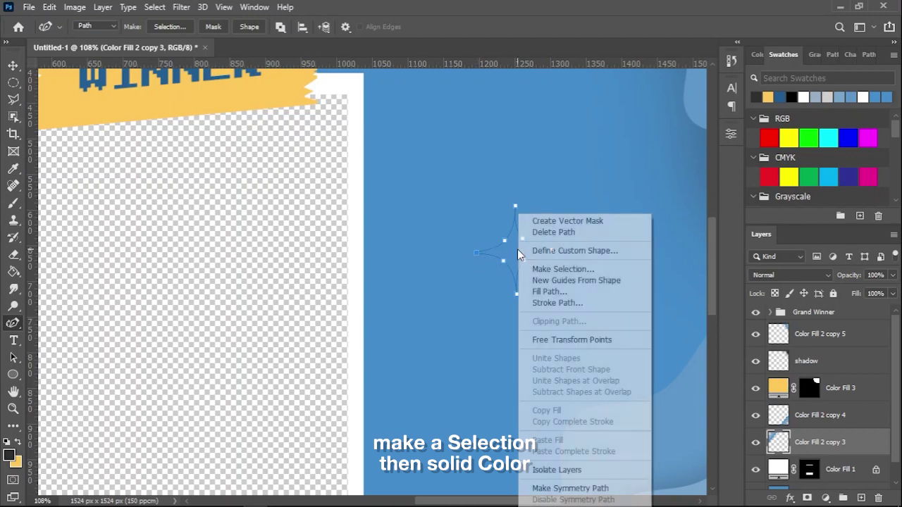
Step: Turn the star path into a selection and fill it with a yellow #fdc85a Solid Color layer
click(540, 268)
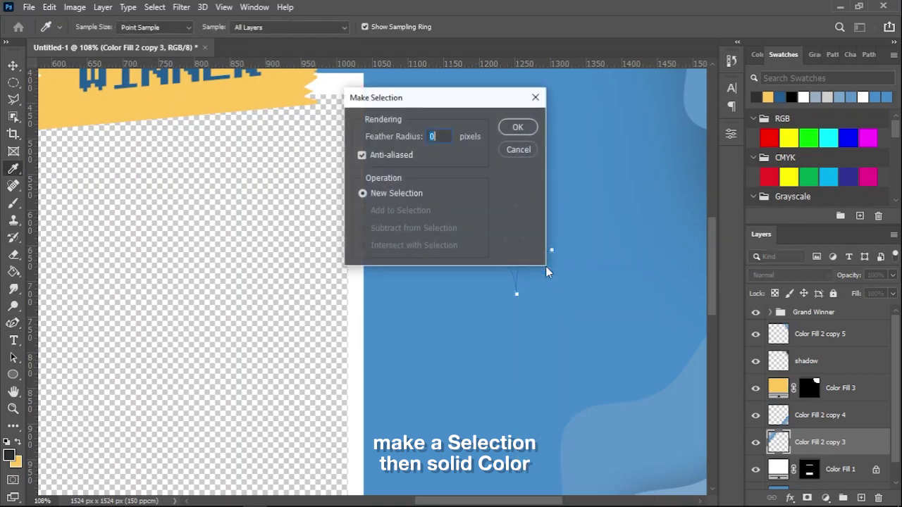
click(518, 127)
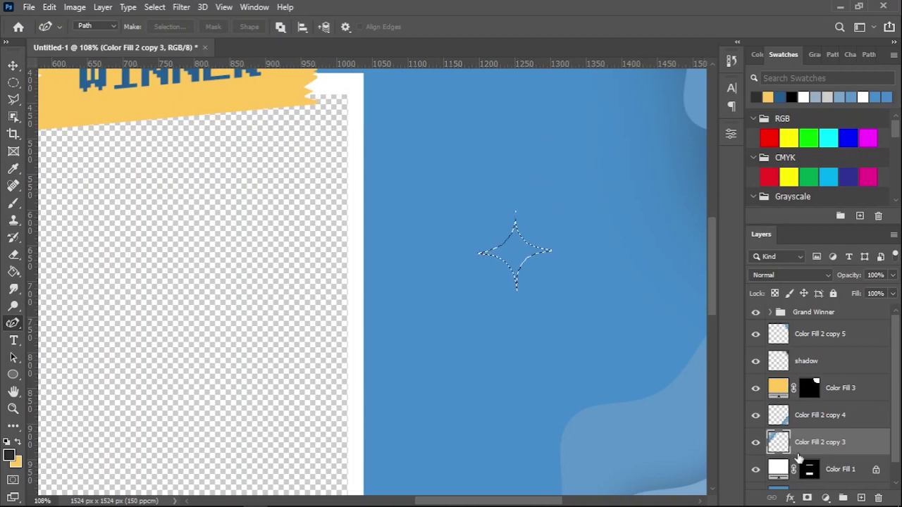
click(827, 497)
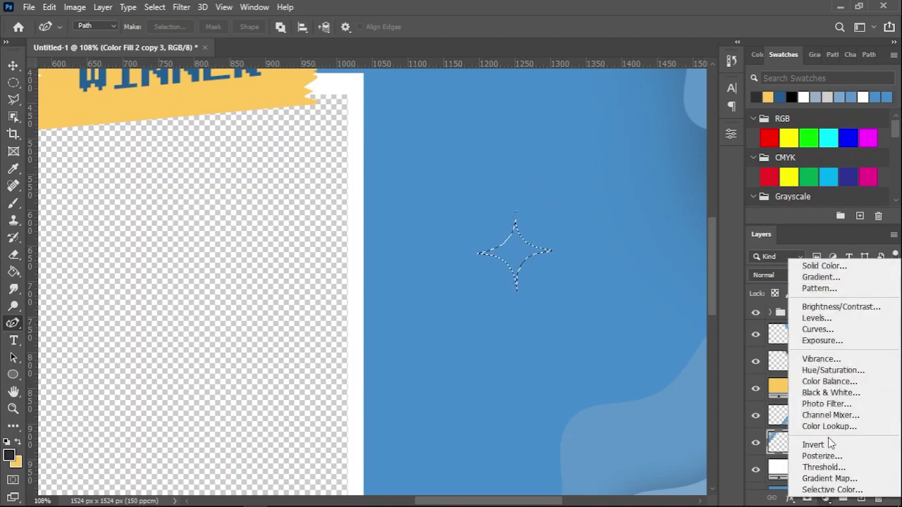
click(843, 266)
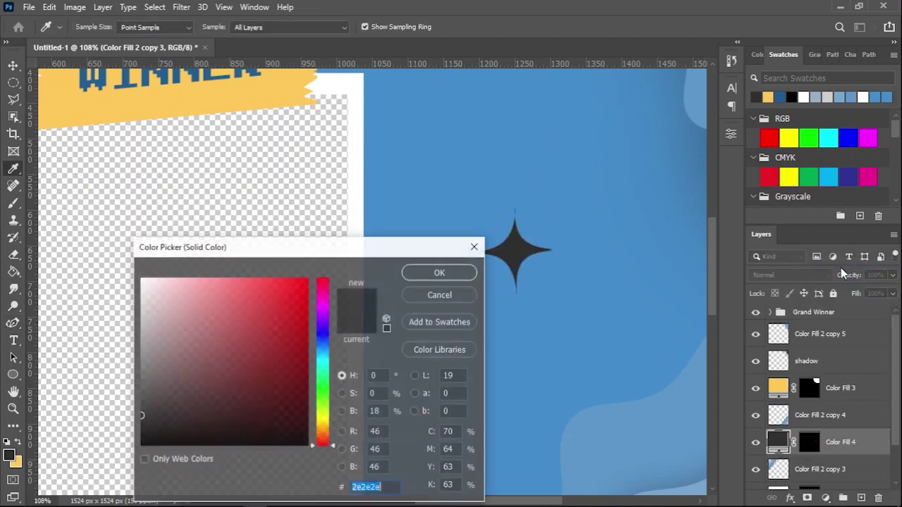
click(767, 97)
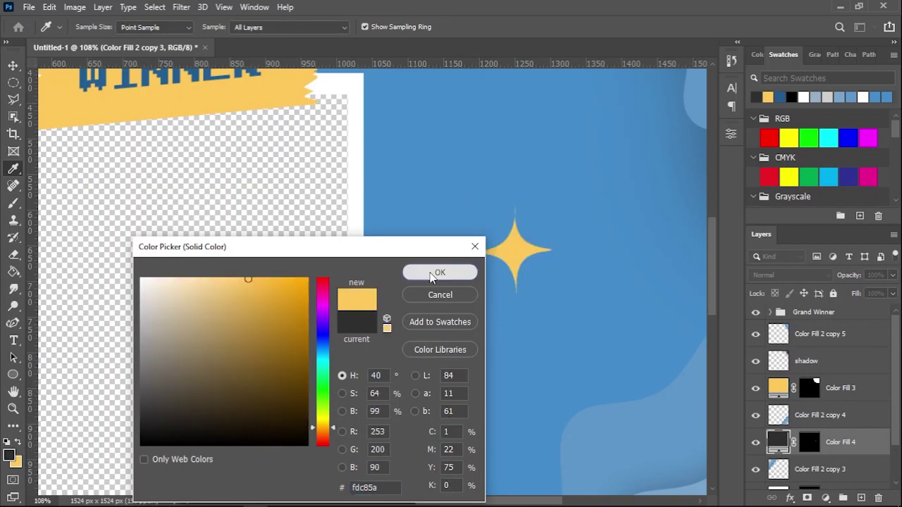
click(437, 272)
key(v)
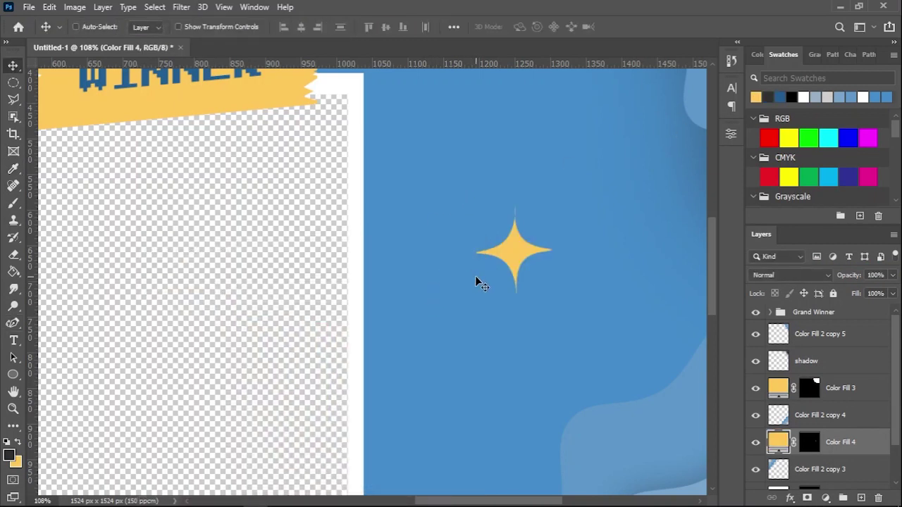
Step: Alt-drag copies of the yellow star around the frame, up to Color Fill 4 copy 11
scroll(489, 288, down, 2)
scroll(500, 272, down, 1)
drag(497, 261, 492, 266)
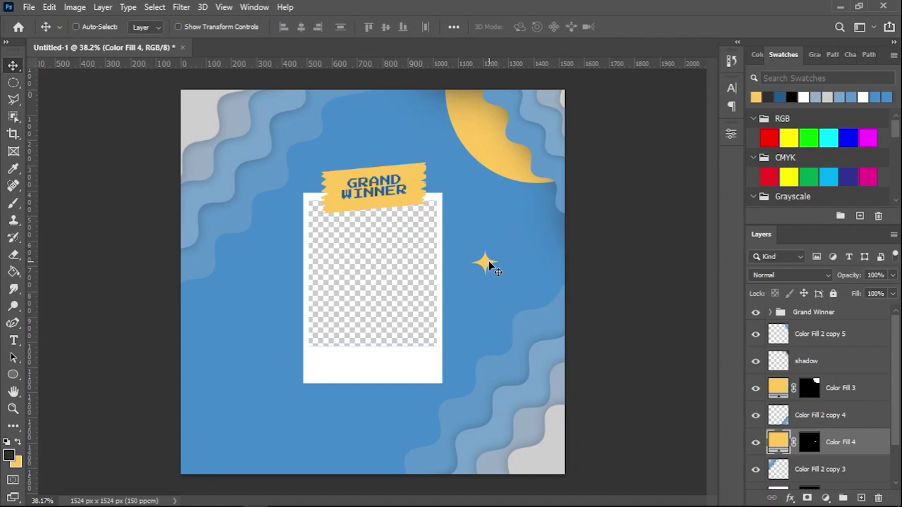
drag(492, 266, 472, 282)
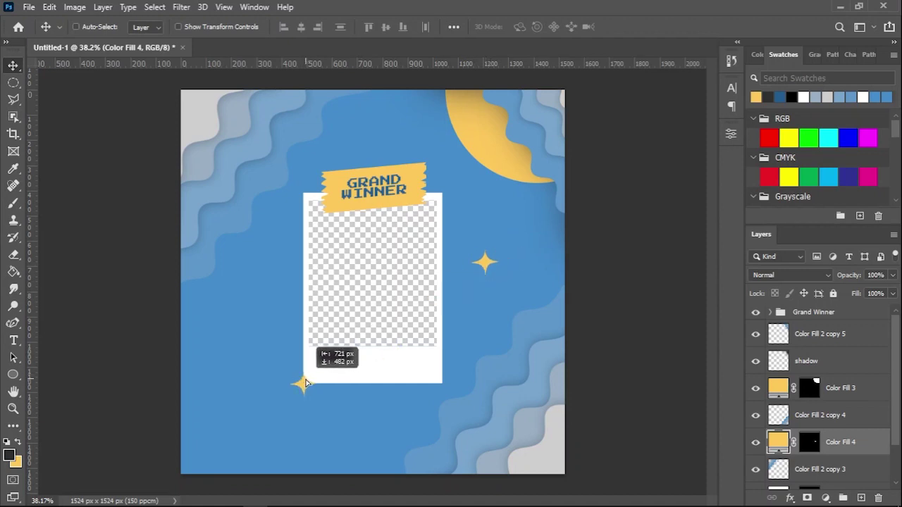
drag(305, 383, 247, 292)
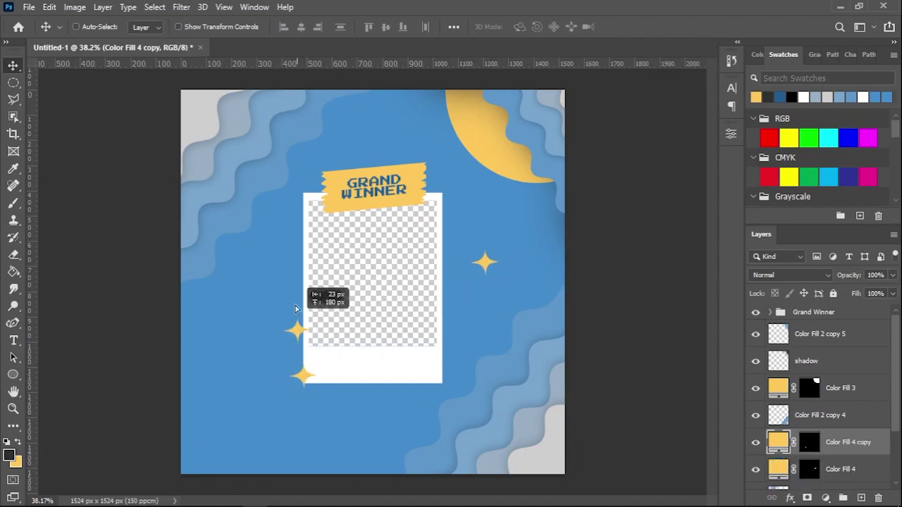
mouse_move(246, 294)
mouse_down()
mouse_move(275, 210)
mouse_move(381, 127)
mouse_move(465, 337)
mouse_move(429, 368)
mouse_move(436, 353)
mouse_move(257, 316)
mouse_move(390, 138)
mouse_move(367, 398)
mouse_move(376, 428)
mouse_move(459, 397)
mouse_move(285, 125)
mouse_move(286, 267)
mouse_move(438, 179)
mouse_up()
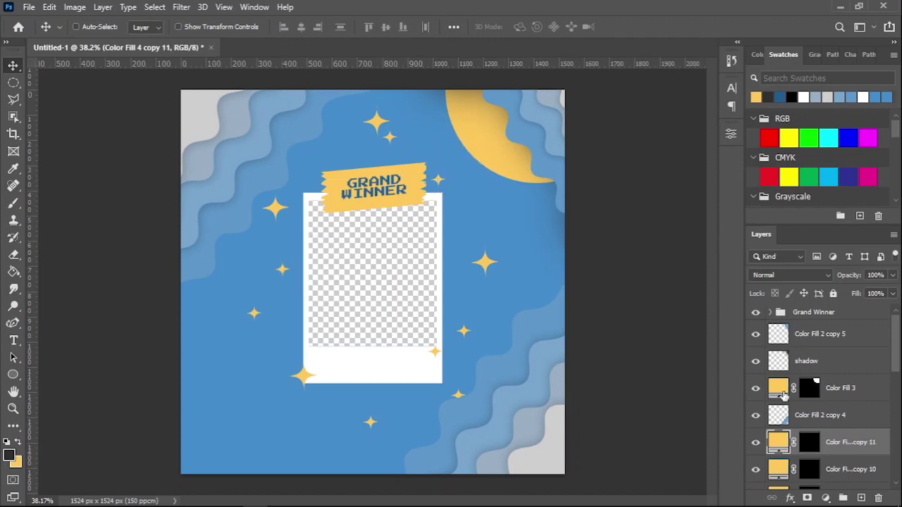
scroll(864, 402, down, 4)
Step: Group all the star layers into a group named 'stars'
scroll(860, 413, down, 3)
scroll(854, 423, down, 3)
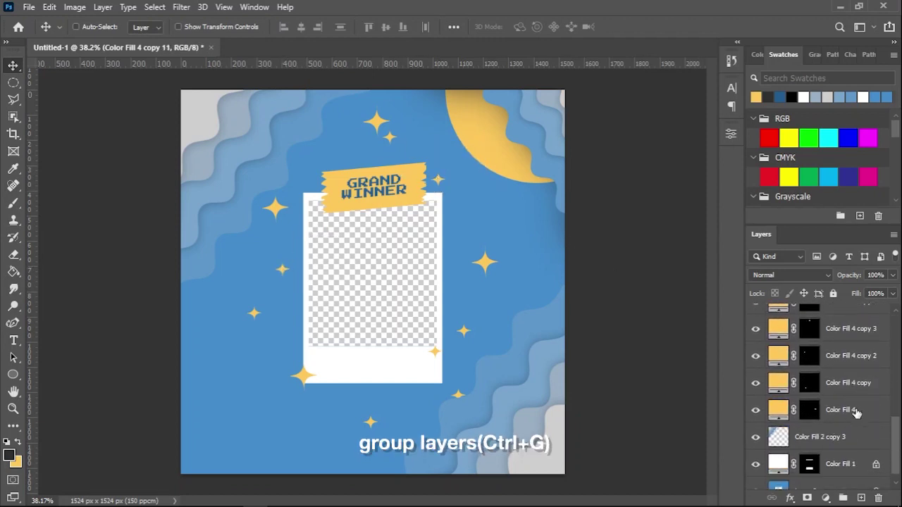
shift+click(856, 413)
key(ctrl+g)
double_click(805, 416)
text(stars)
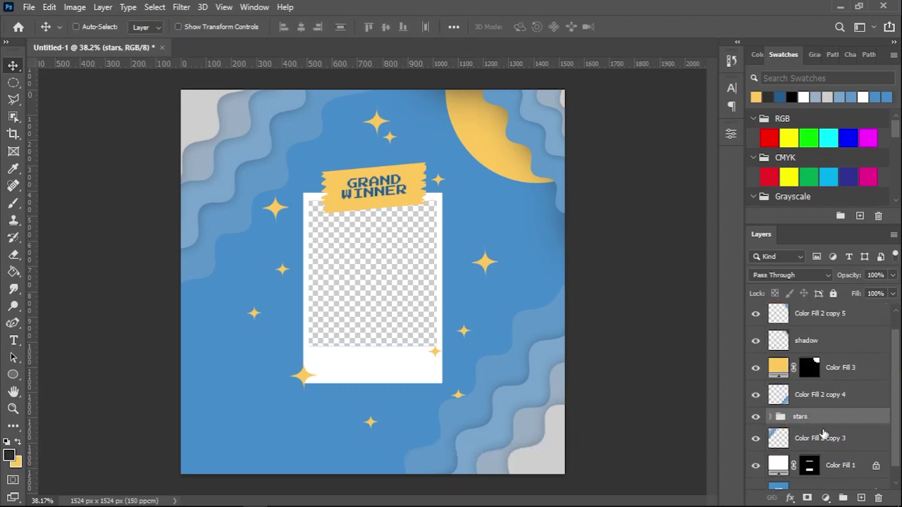
click(845, 465)
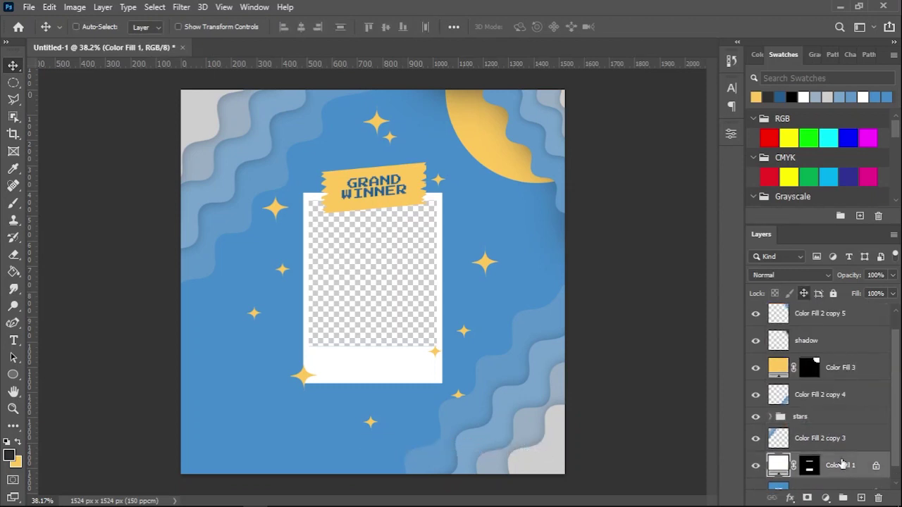
Step: Add a new empty Layer 1 above Layer 0 for the shadow
scroll(849, 468, down, 1)
ctrl+click(861, 499)
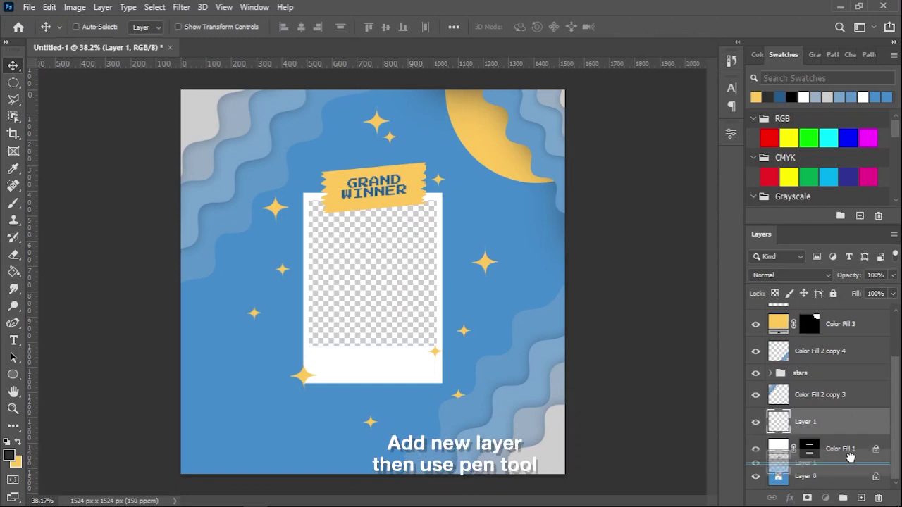
right_click(12, 323)
click(63, 325)
Step: Start the shadow path at the frame's top-left corner and anchor it below the poster's bottom edge
scroll(239, 208, up, 1)
scroll(447, 162, up, 2)
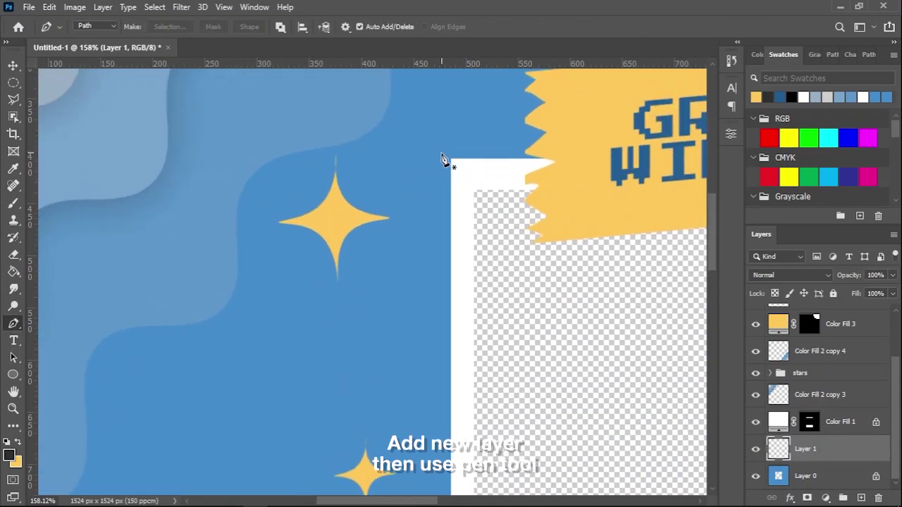
scroll(461, 162, up, 2)
scroll(463, 155, up, 2)
click(463, 152)
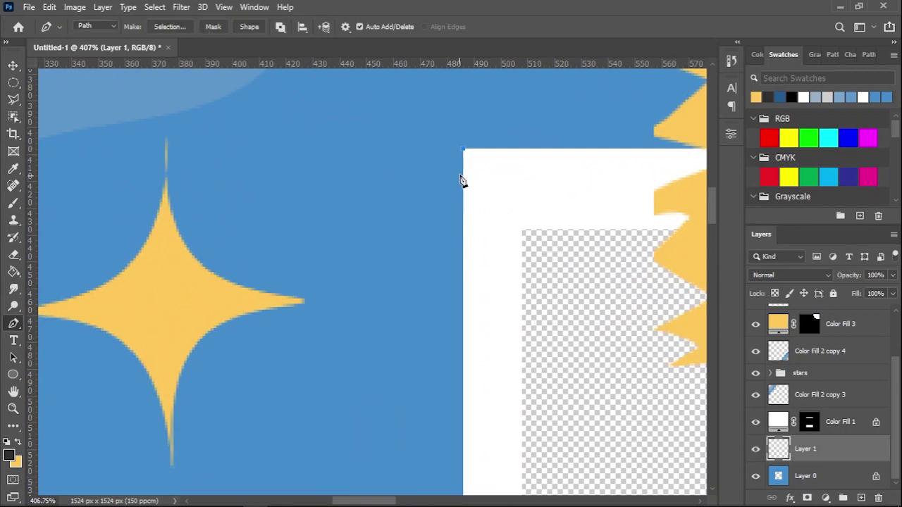
scroll(346, 246, down, 2)
scroll(296, 362, down, 2)
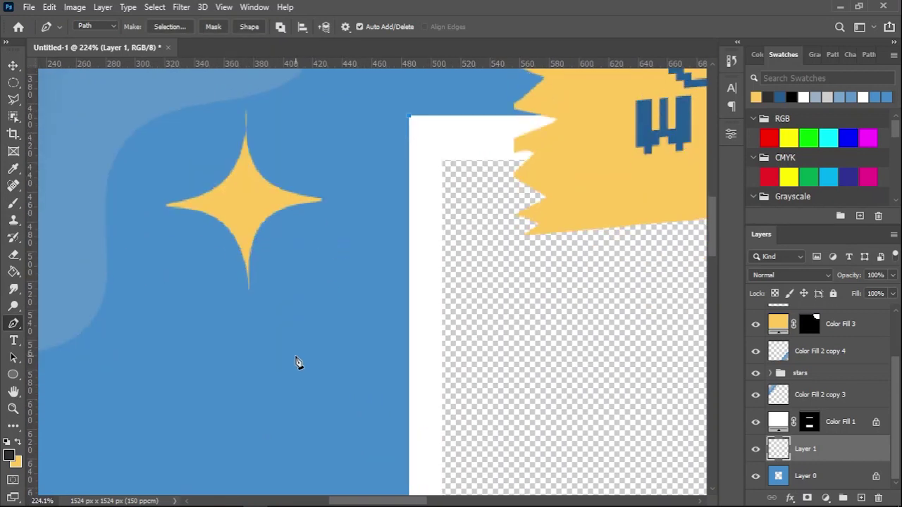
scroll(298, 364, down, 2)
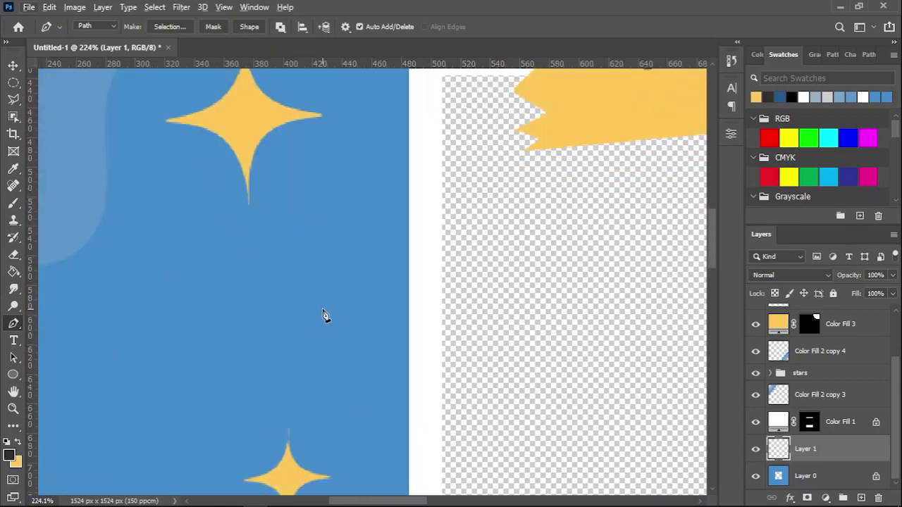
scroll(325, 314, down, 2)
scroll(313, 328, down, 2)
scroll(268, 349, down, 2)
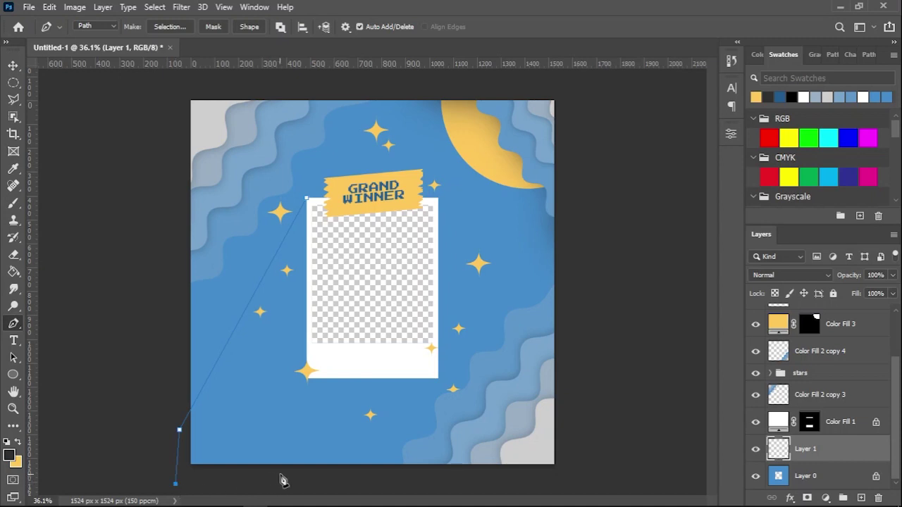
click(347, 481)
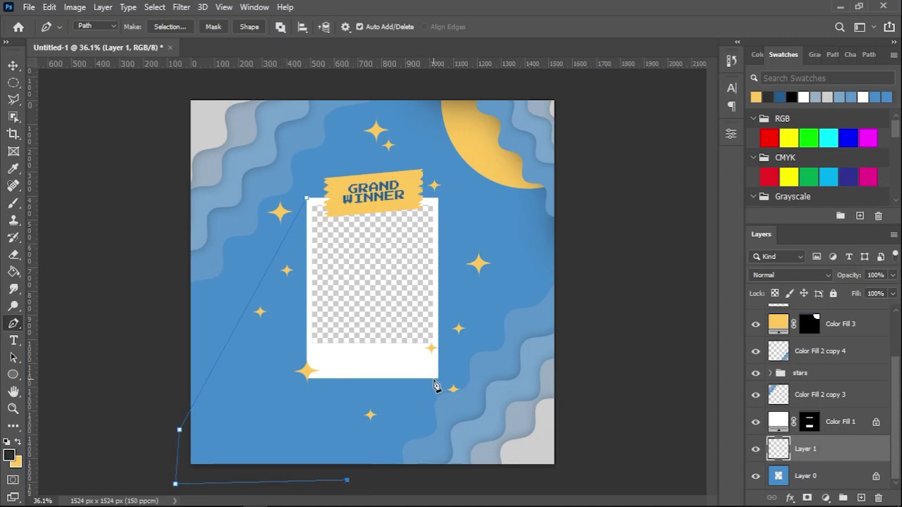
Step: Close the shadow path along the frame's bottom and left edges
scroll(435, 385, up, 3)
scroll(462, 400, up, 2)
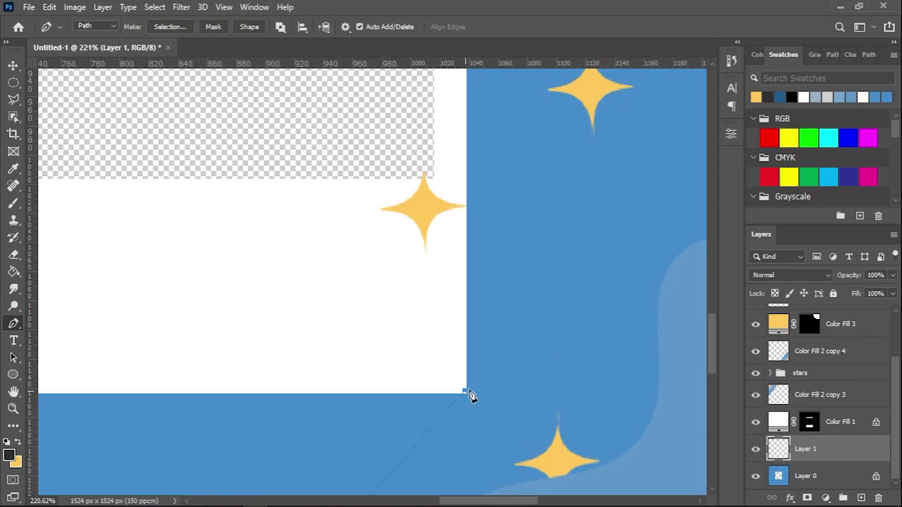
scroll(461, 405, up, 3)
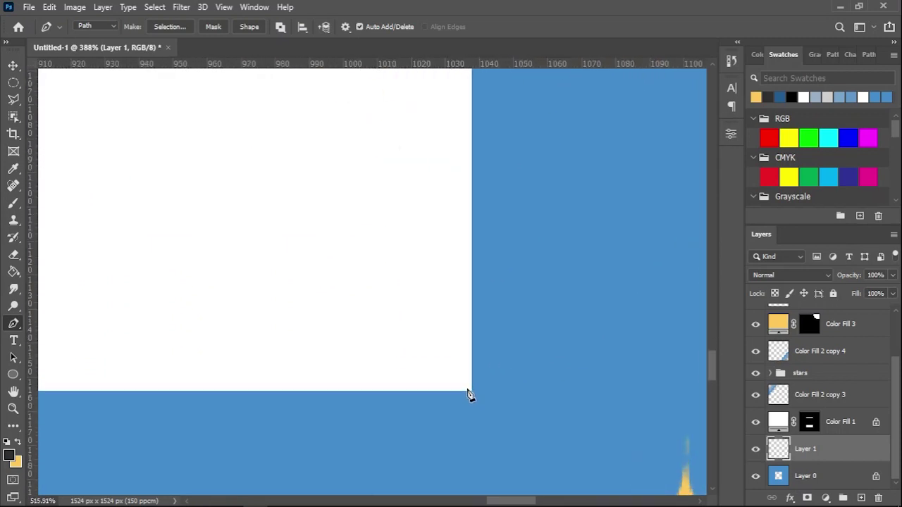
scroll(472, 380, down, 4)
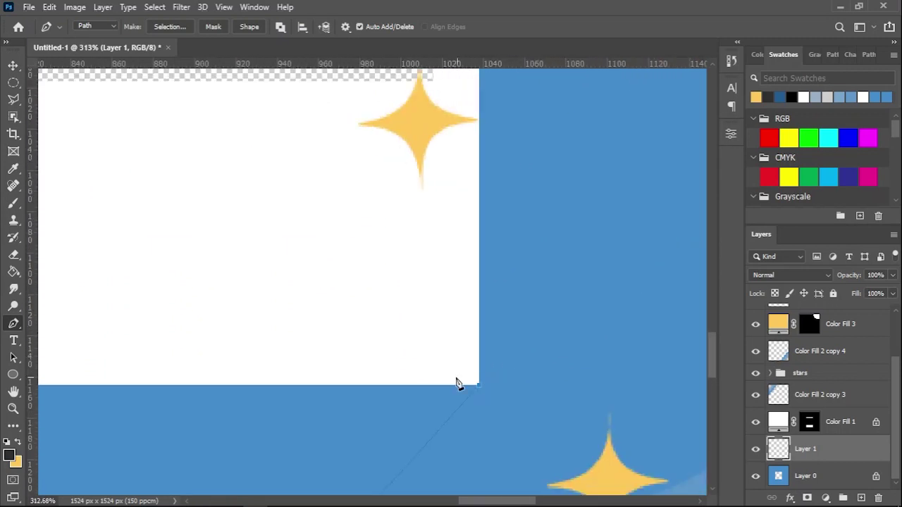
scroll(381, 363, down, 2)
scroll(282, 354, down, 2)
click(297, 367)
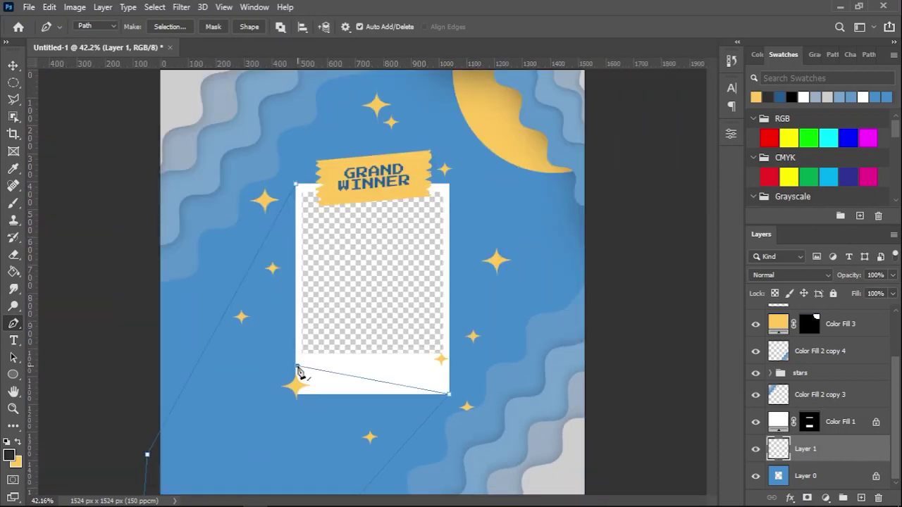
click(296, 187)
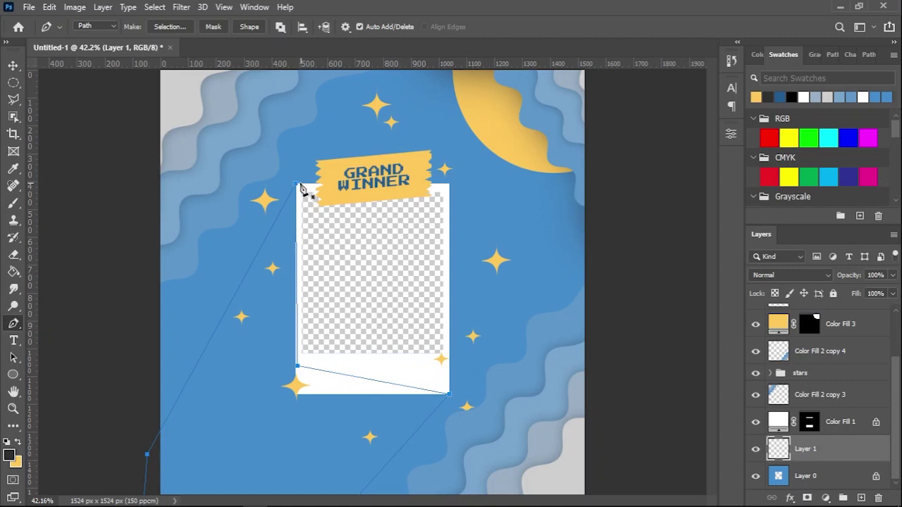
scroll(316, 386, down, 1)
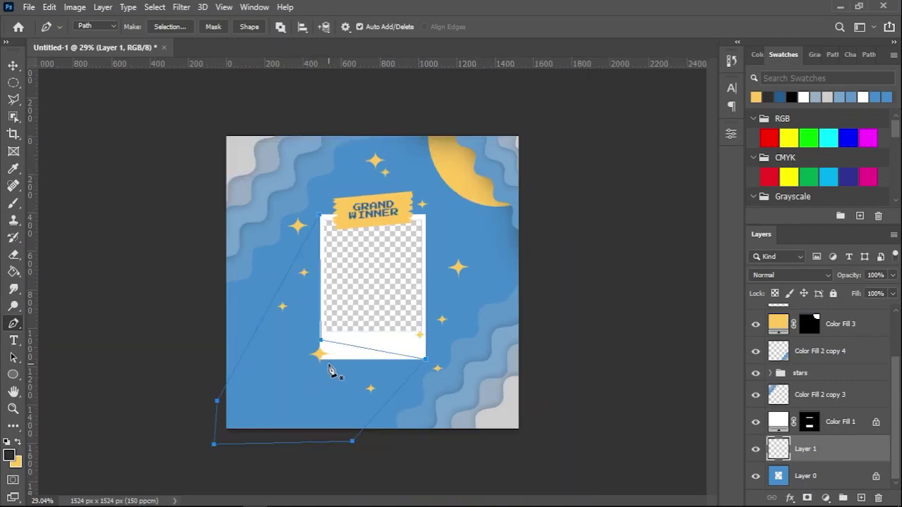
right_click(369, 355)
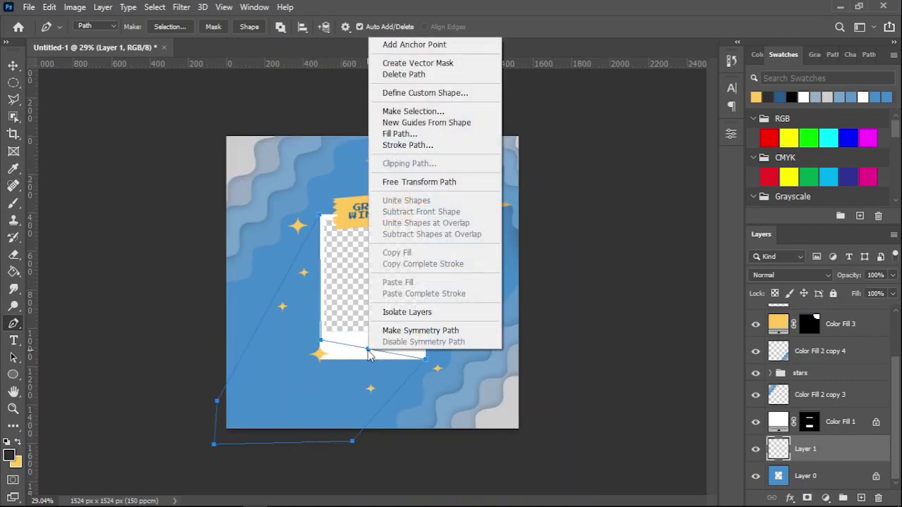
Step: Turn the shadow path into a selection and set up a soft 1200 px, 0% hardness brush
click(423, 111)
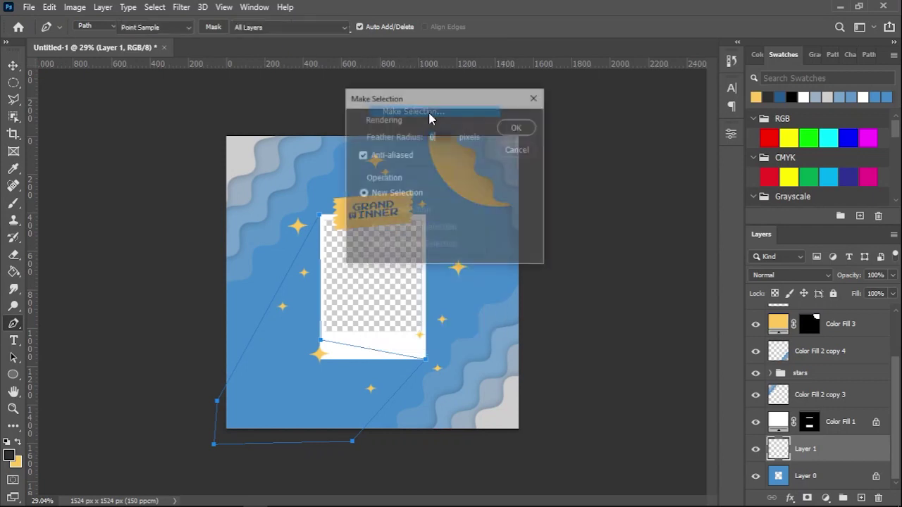
click(515, 128)
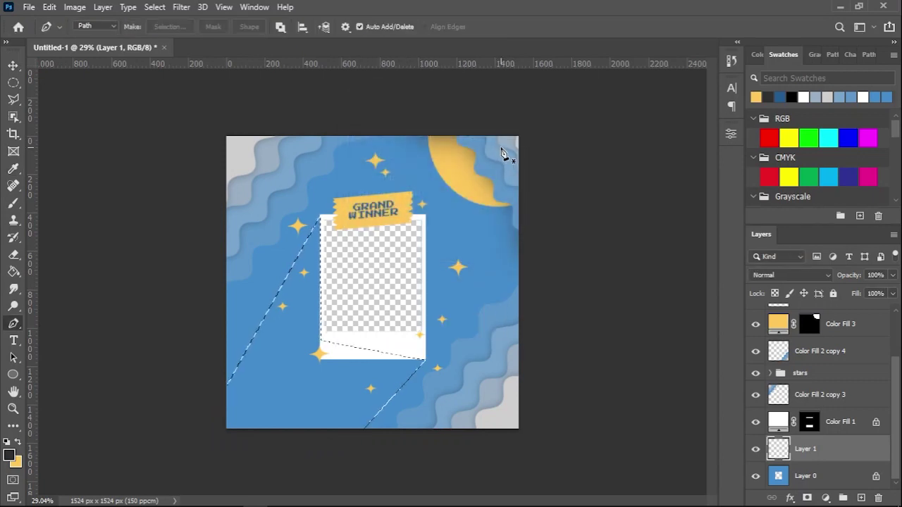
key(b)
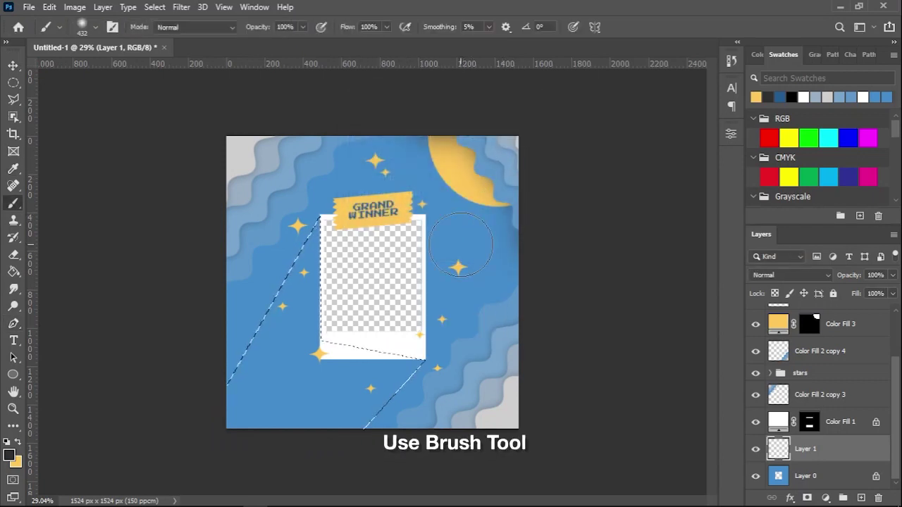
key(bracketright)
key(bracketright)
key(bracketright)
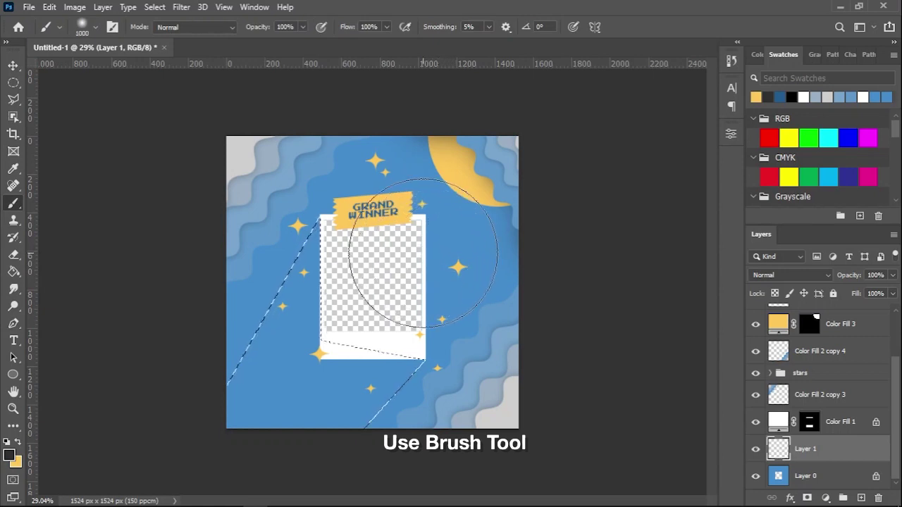
key(bracketright)
key(bracketright)
right_click(420, 253)
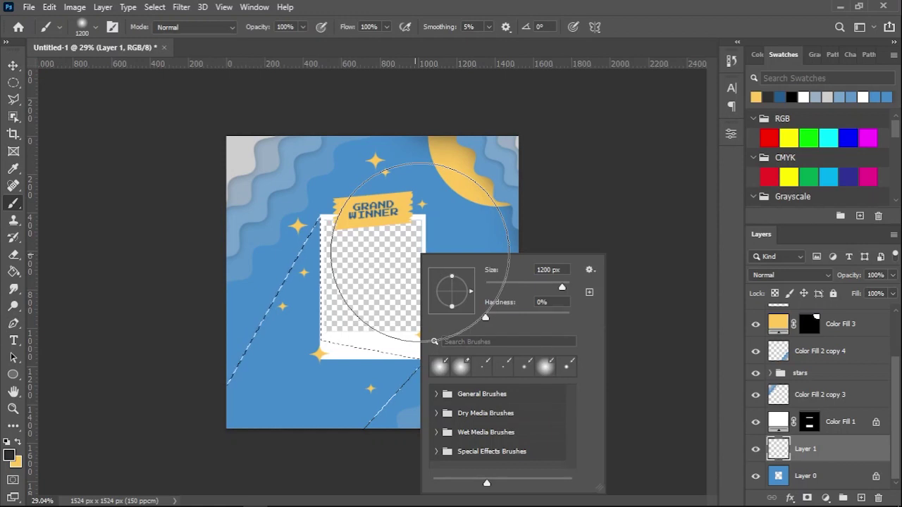
key(Escape)
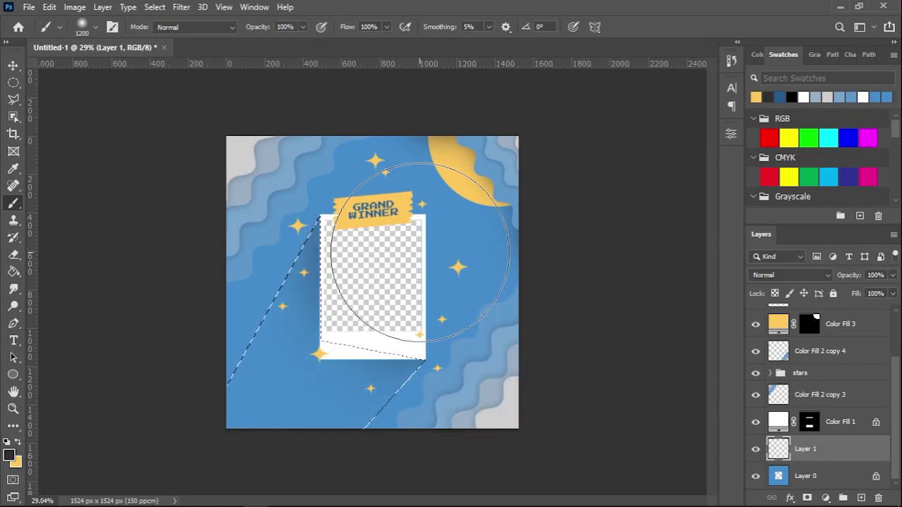